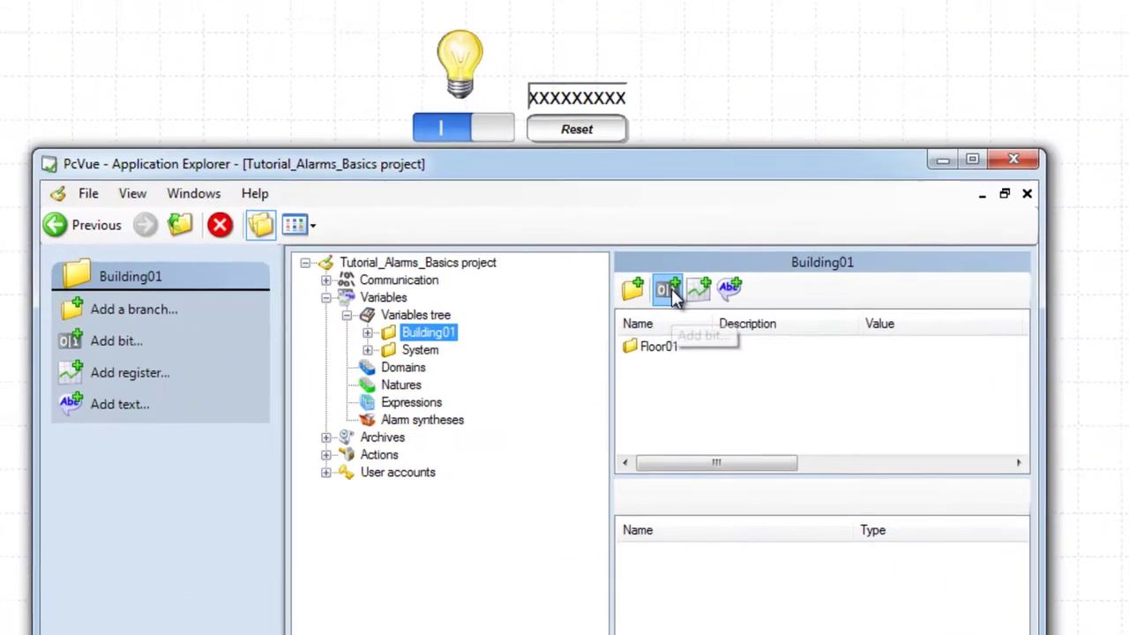
Step: Create bit GeneralAlarm in a new General domain, flagged as both Alarm and Command
left_click(658, 344)
type("Ge")
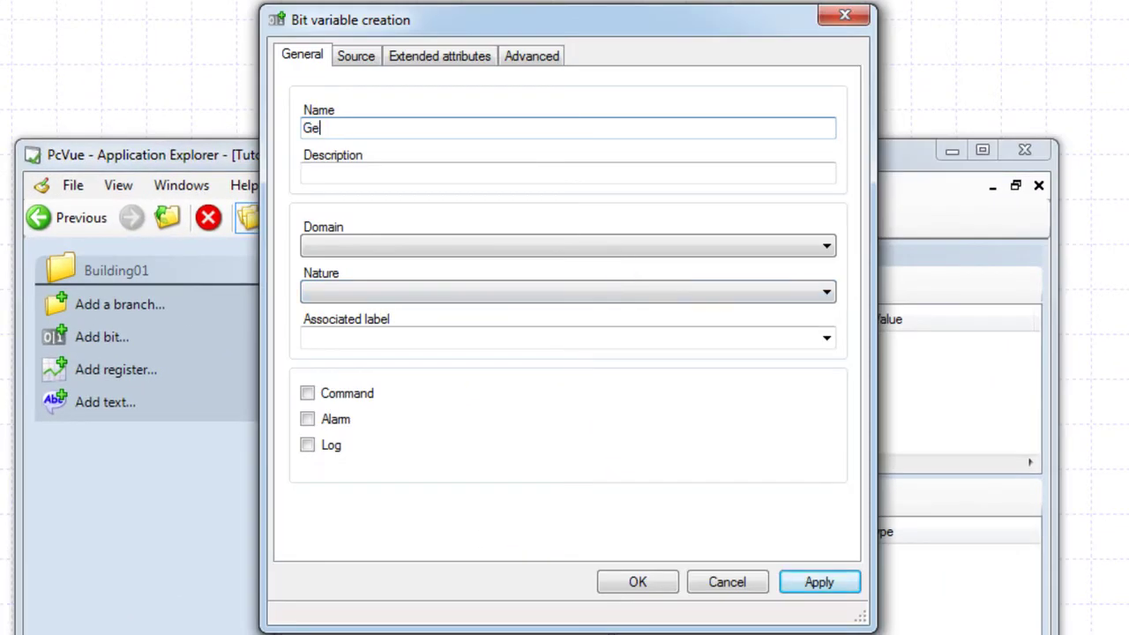
type("neralAlarm")
left_click(546, 248)
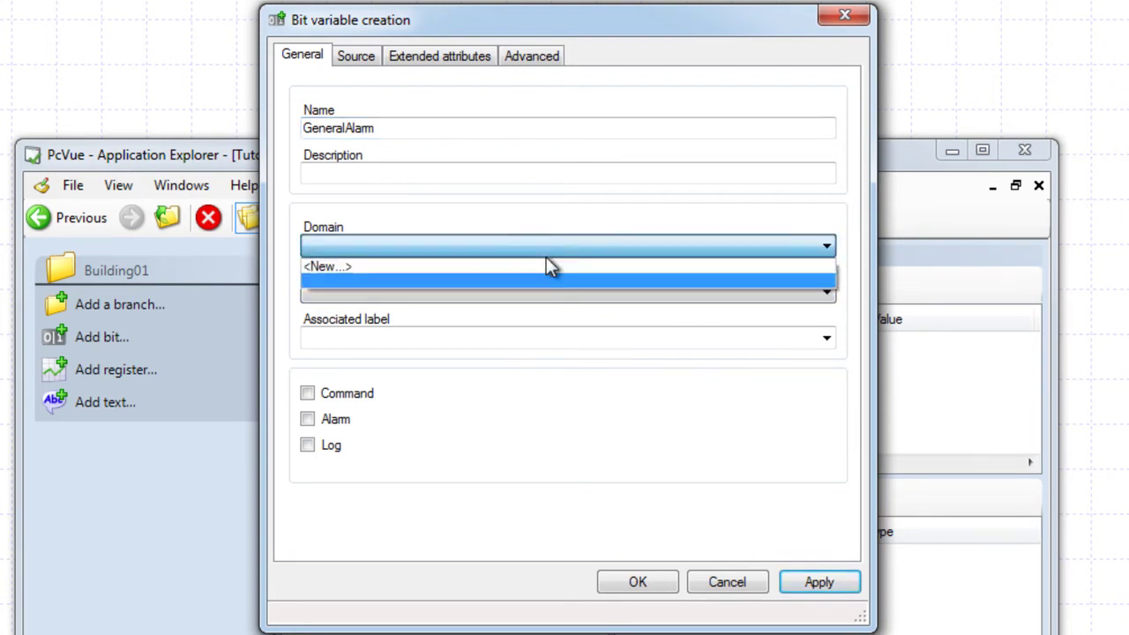
left_click(546, 259)
type("General")
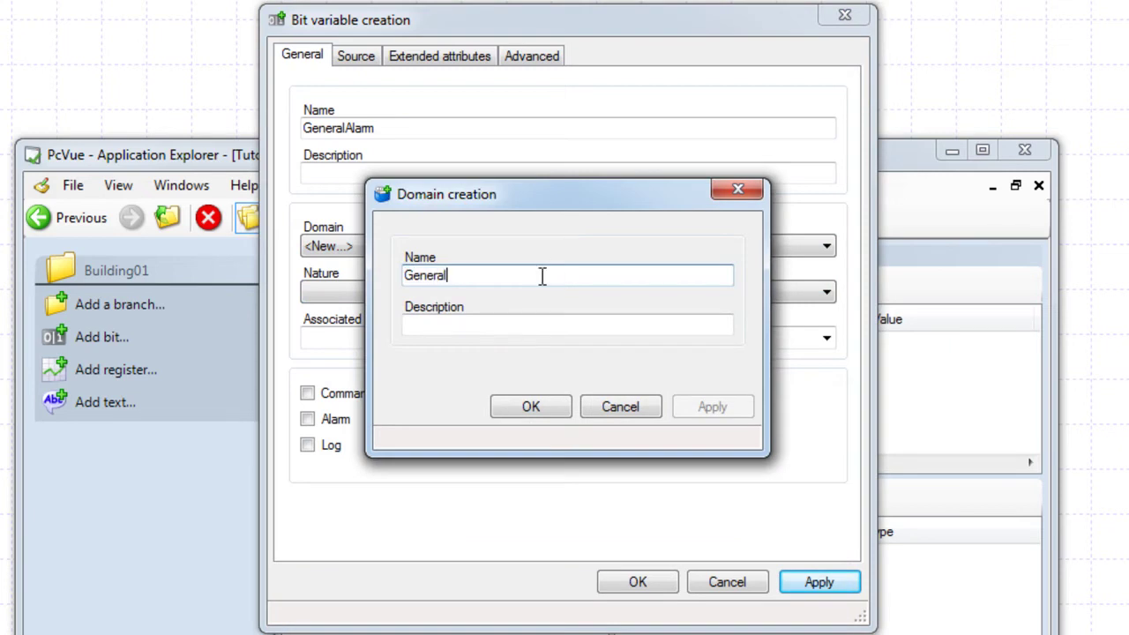
left_click(531, 408)
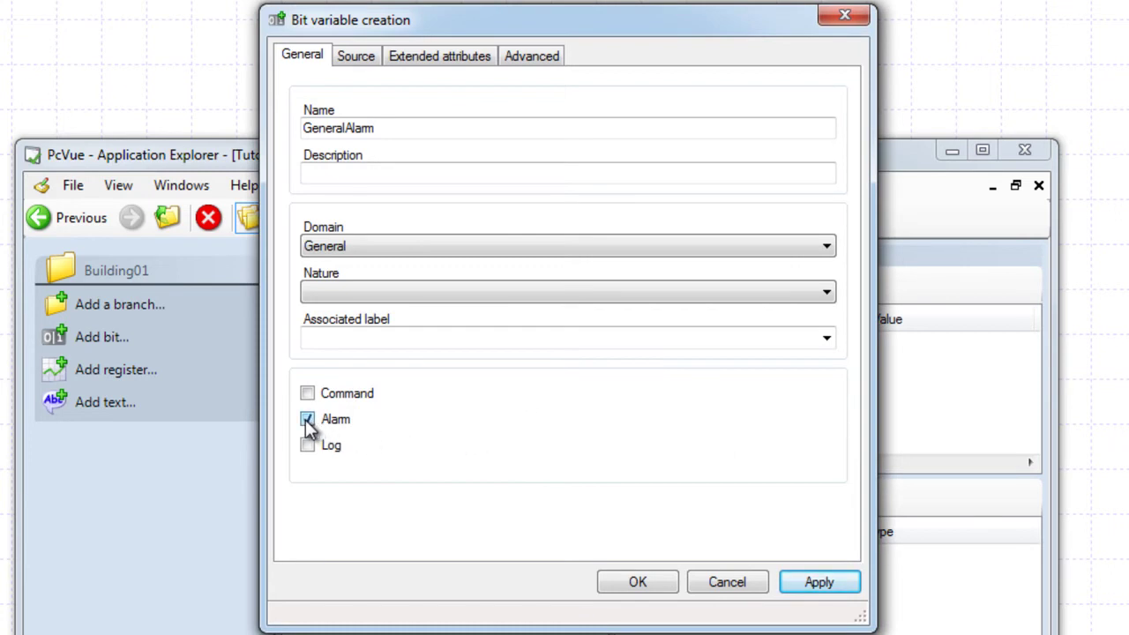
left_click(307, 394)
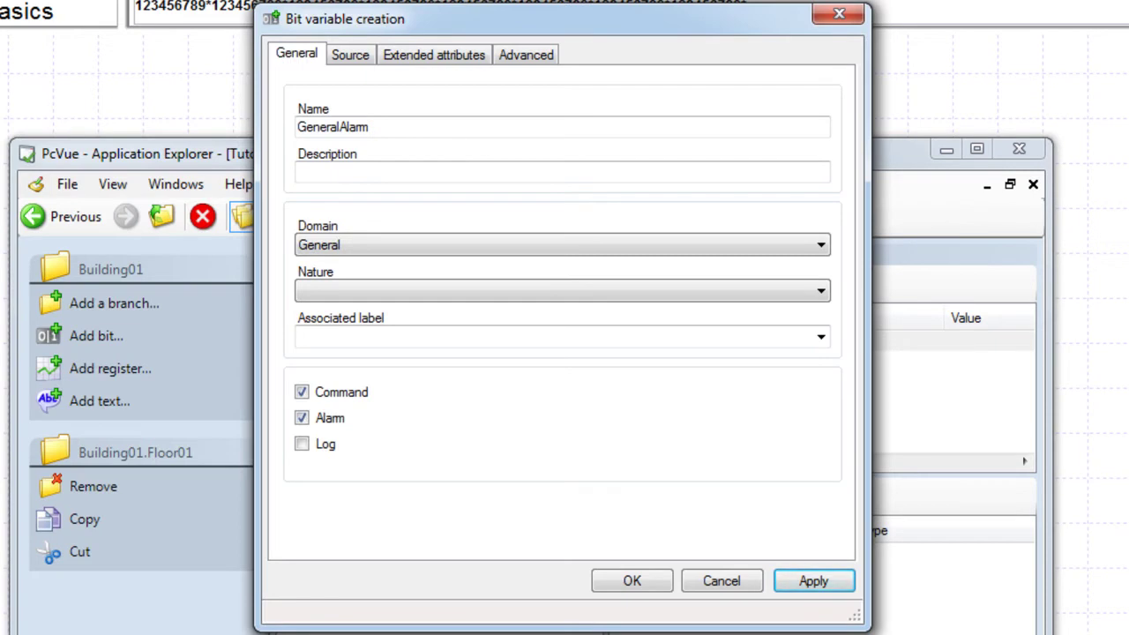
Step: Show the Advanced settings of the GeneralAlarm bit variable
left_click(529, 55)
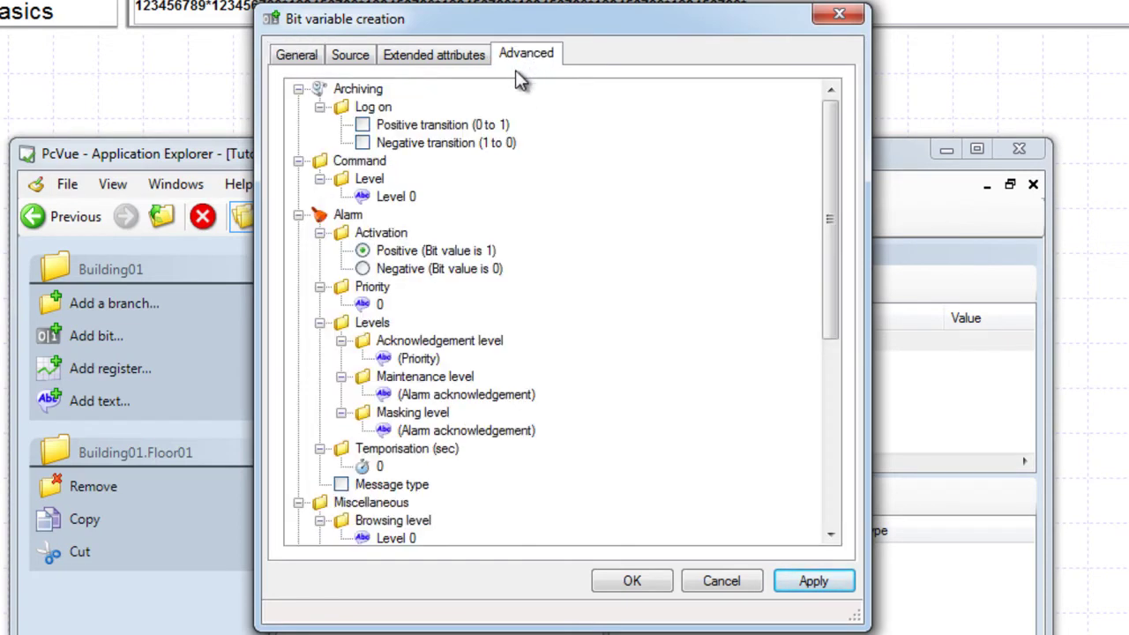
Step: Review alarm activation, levels and temporisation, keep priority 0, and create GeneralAlarm
left_click(353, 215)
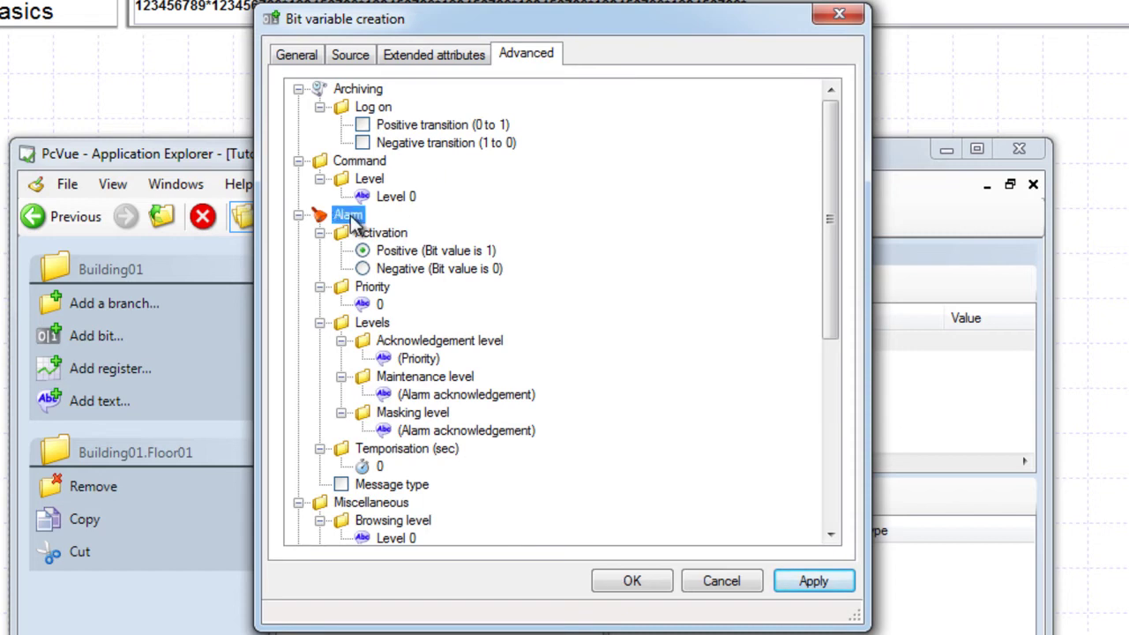
left_click(395, 233)
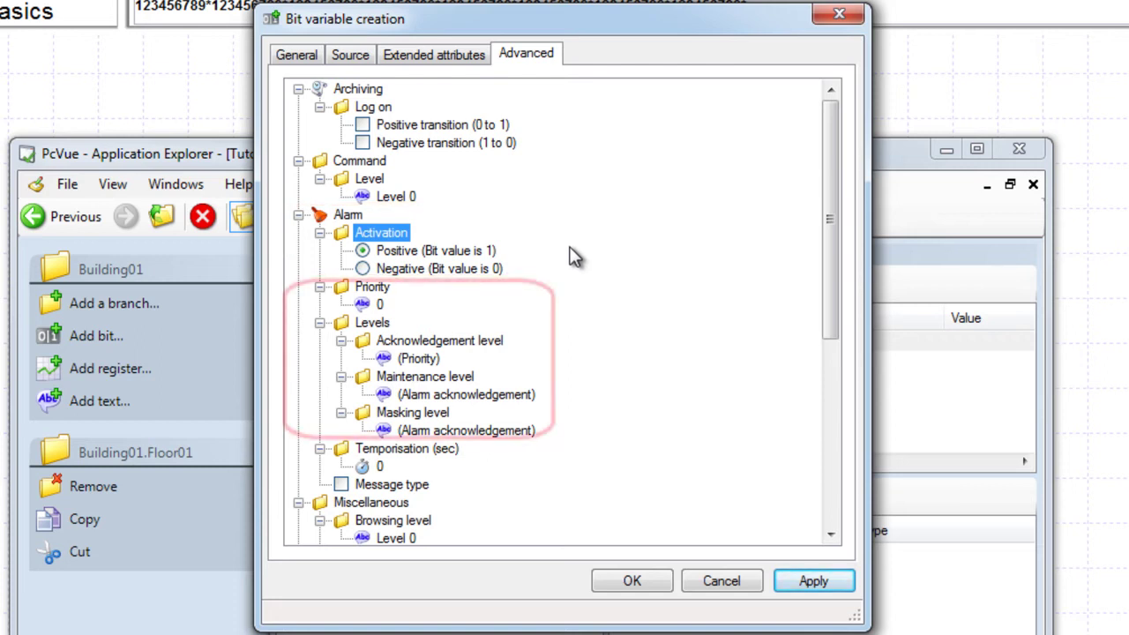
left_click(389, 287)
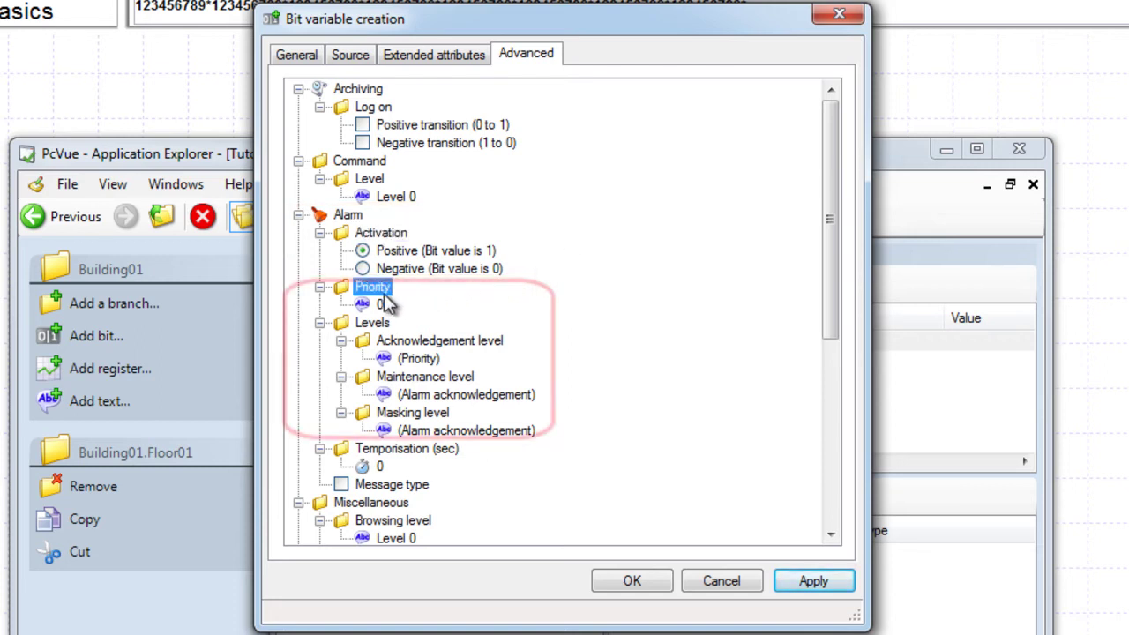
left_click(385, 321)
left_click(383, 304)
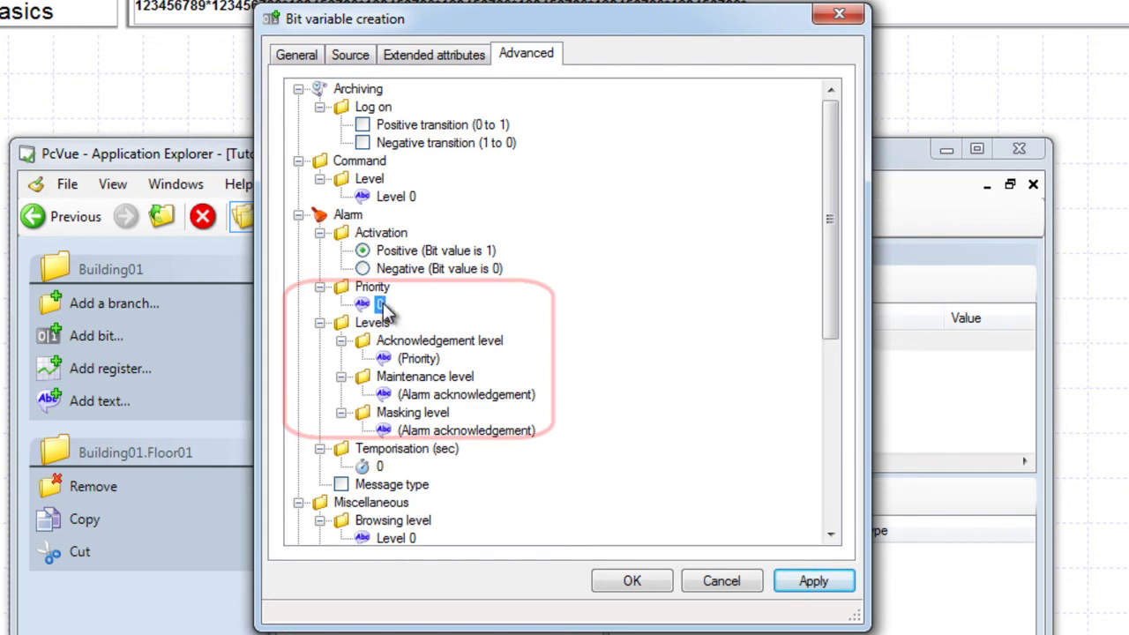
left_click(384, 305)
left_click(404, 309)
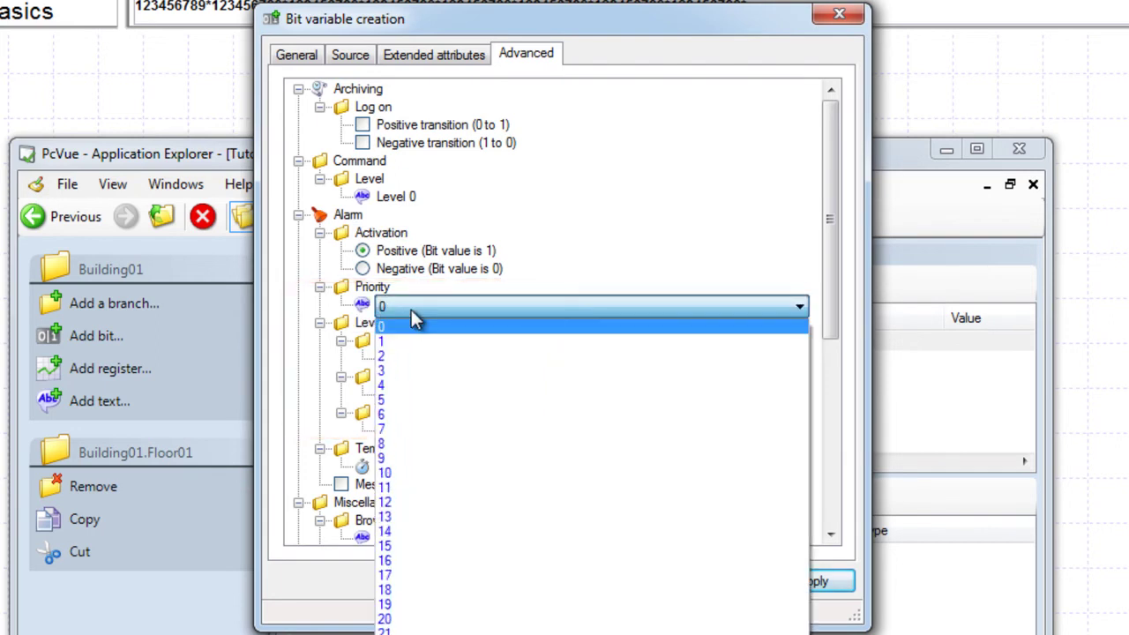
left_click(411, 309)
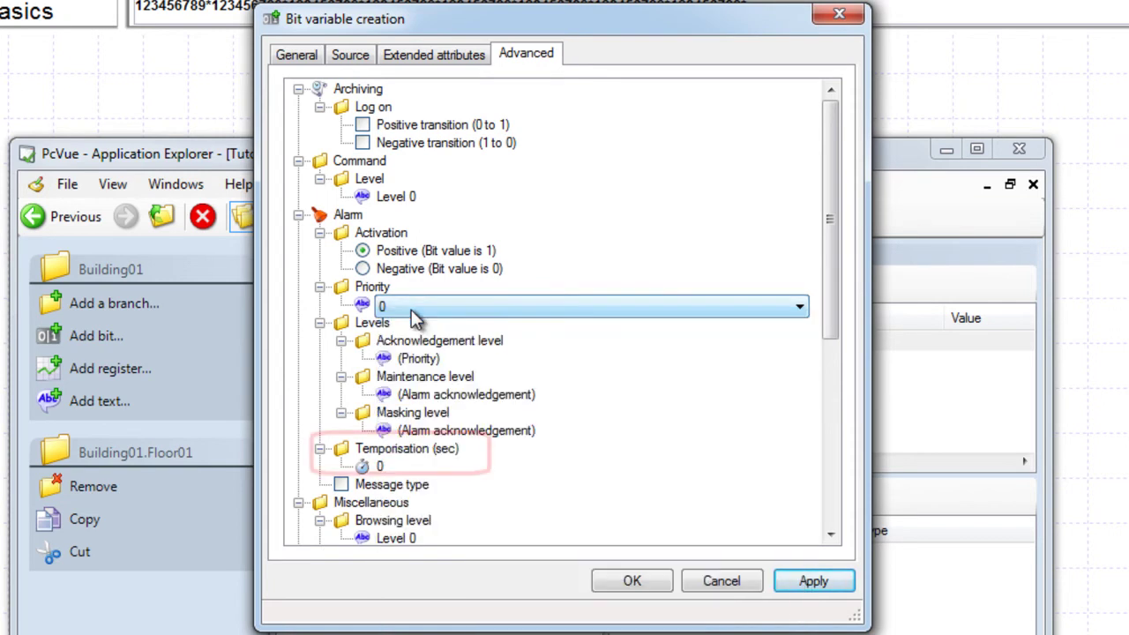
left_click(392, 450)
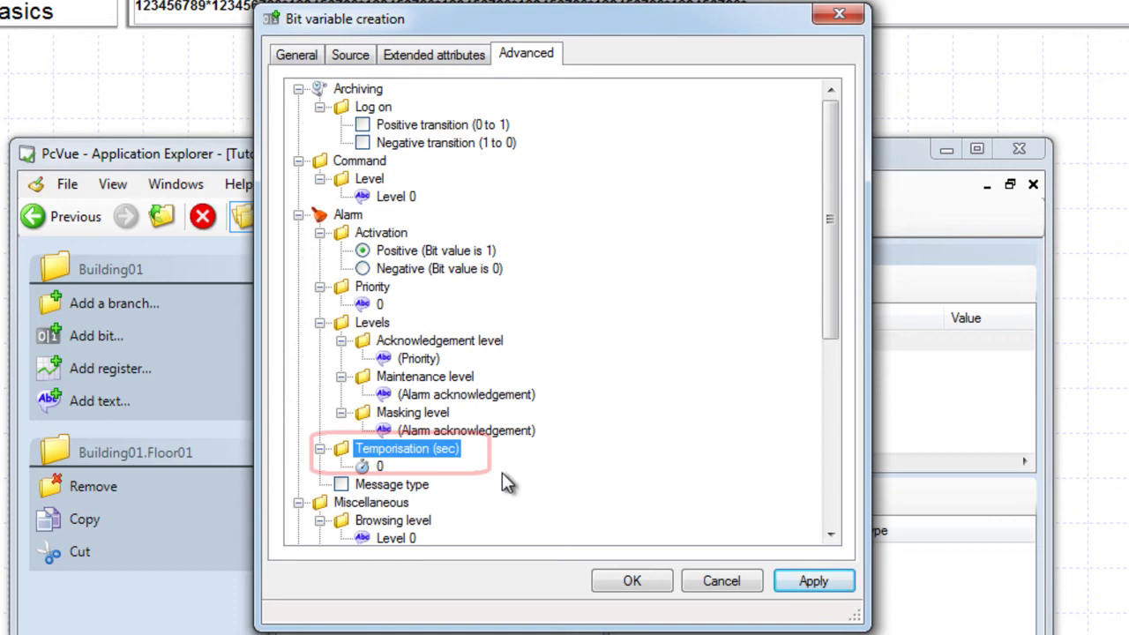
left_click(629, 582)
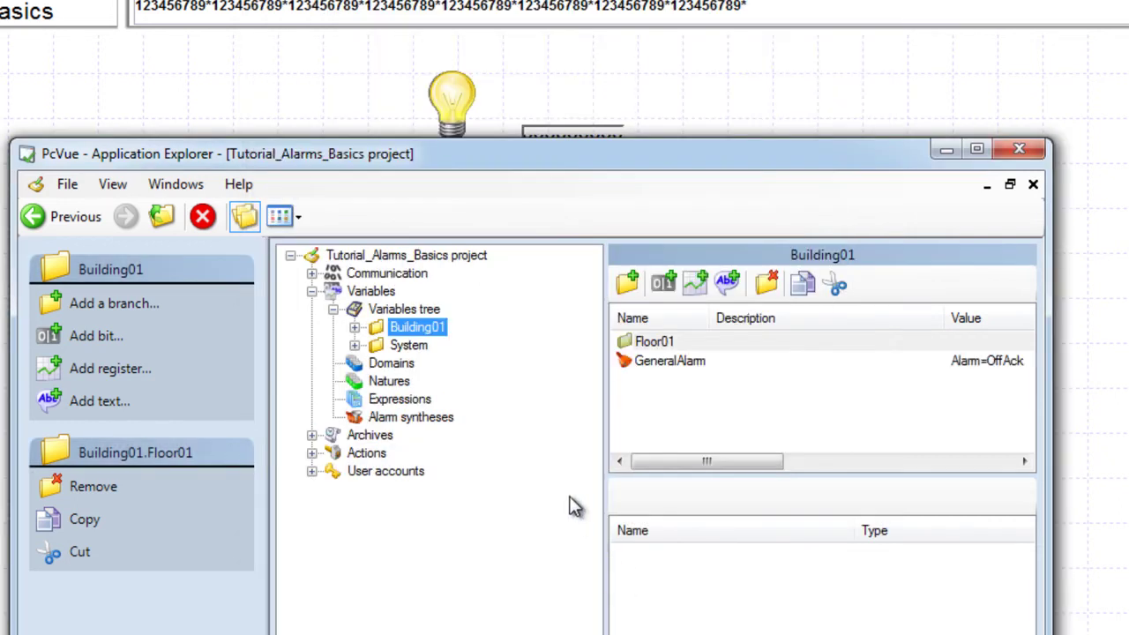
Step: Expand Building01 > Floor01 > Light01 to list Light01's variables
left_click(666, 362)
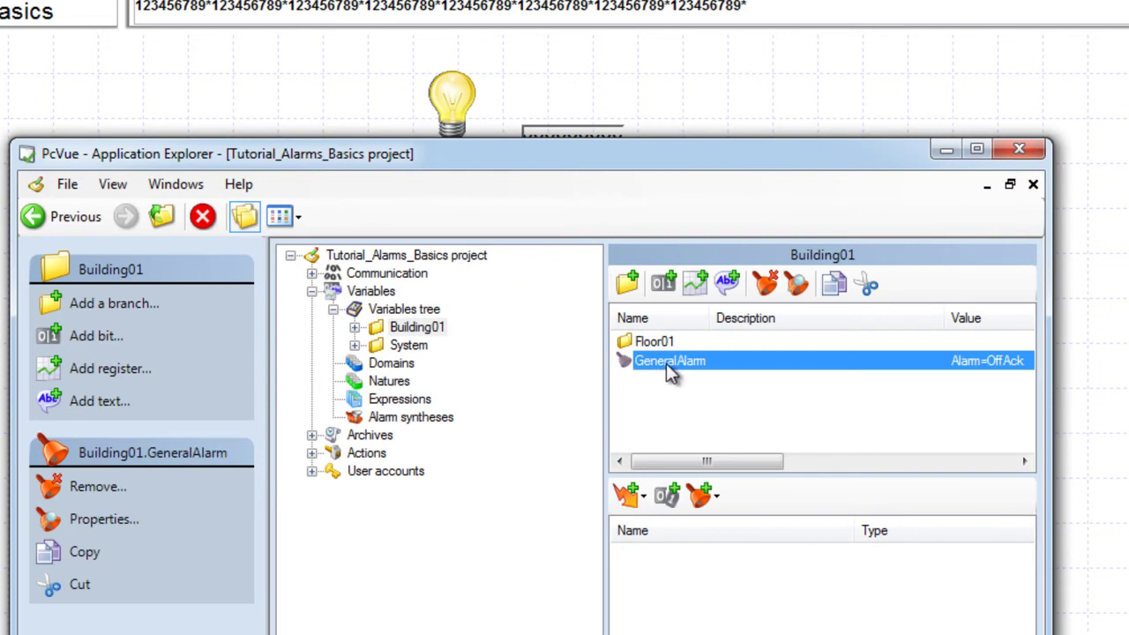
left_click(718, 496)
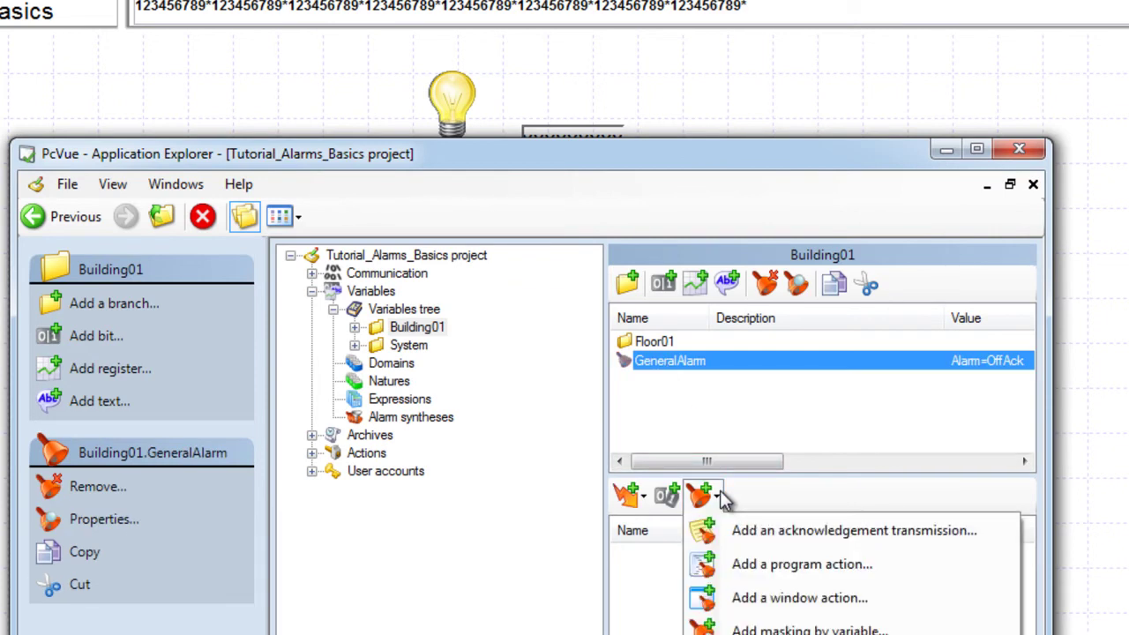
left_click(410, 328)
double_click(410, 327)
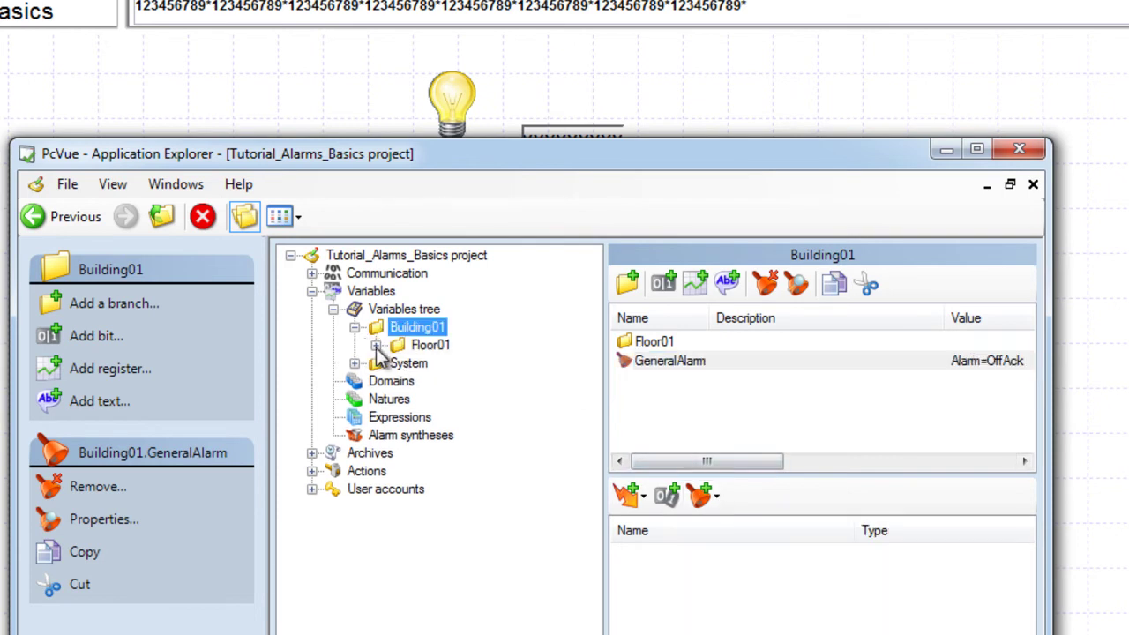
left_click(377, 346)
left_click(450, 362)
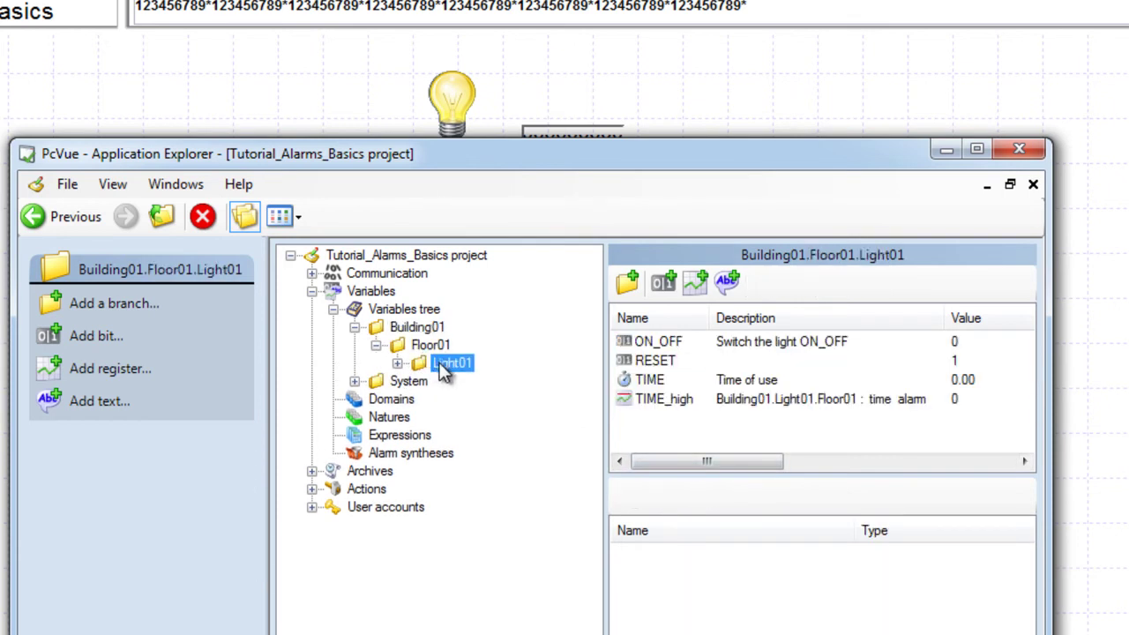
Step: Make TIME_high an alarm variable, then check the TIME thresholds
left_click(652, 398)
double_click(653, 399)
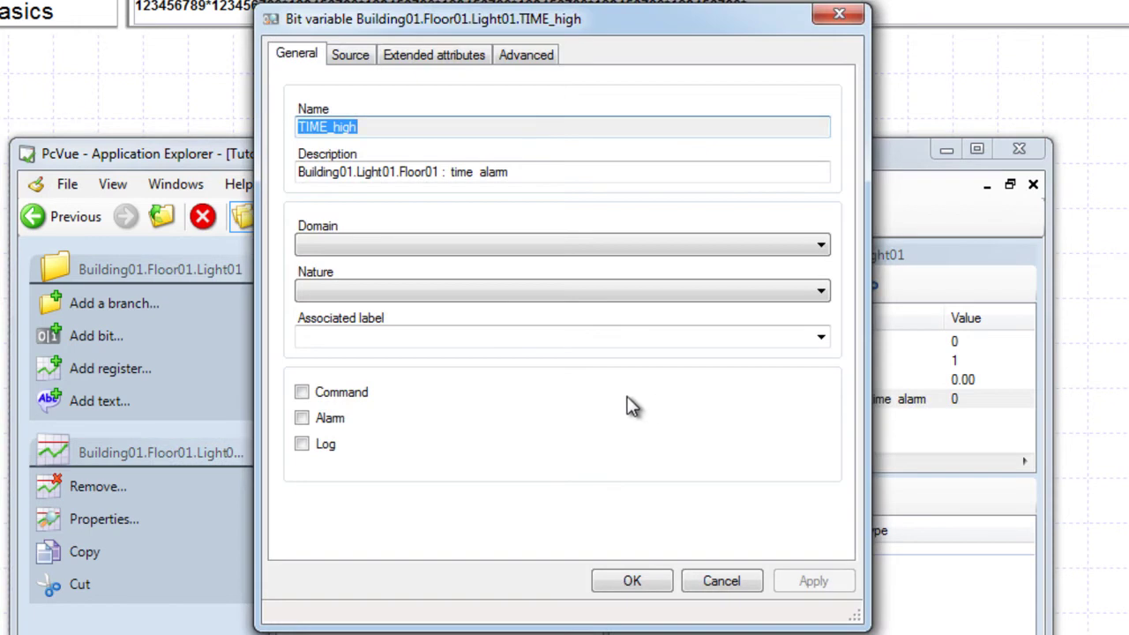
left_click(328, 421)
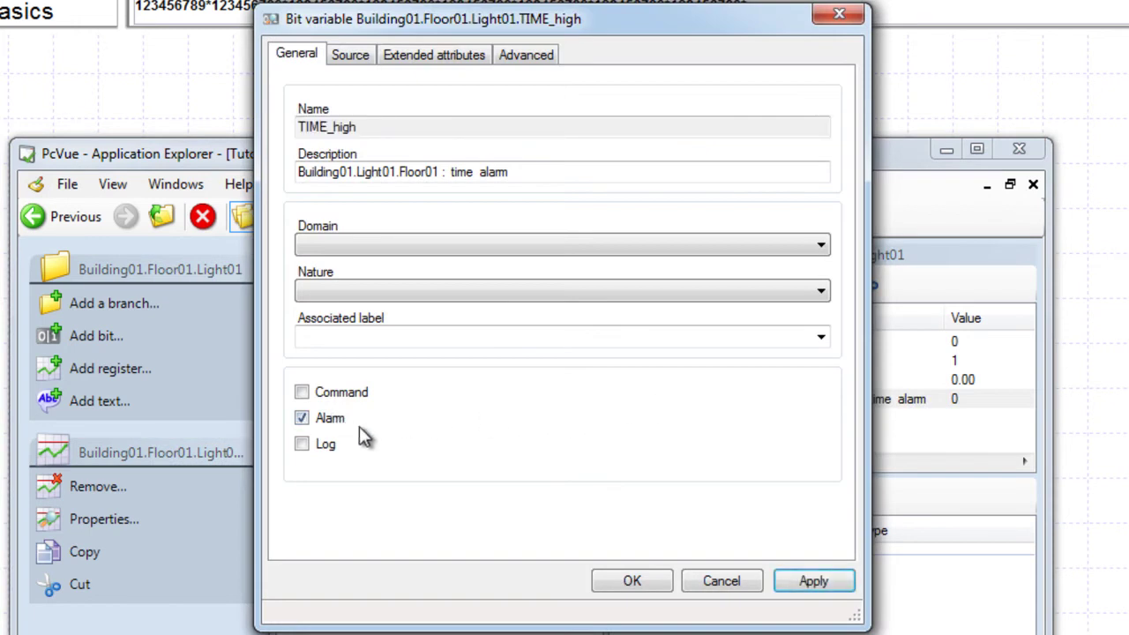
left_click(628, 582)
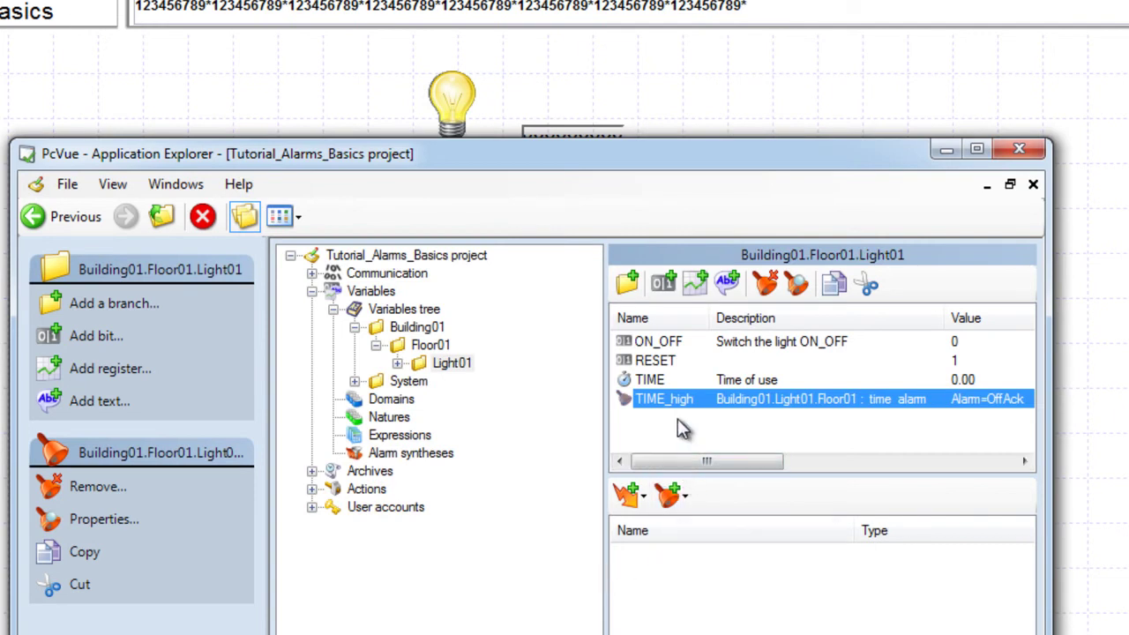
left_click(665, 373)
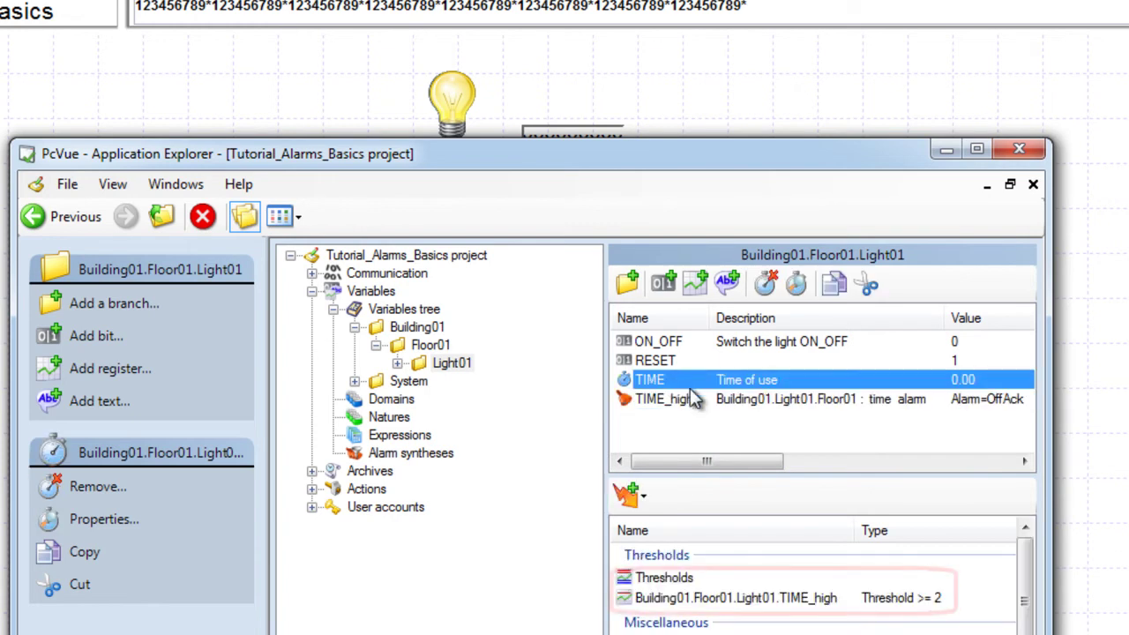
left_click(929, 599)
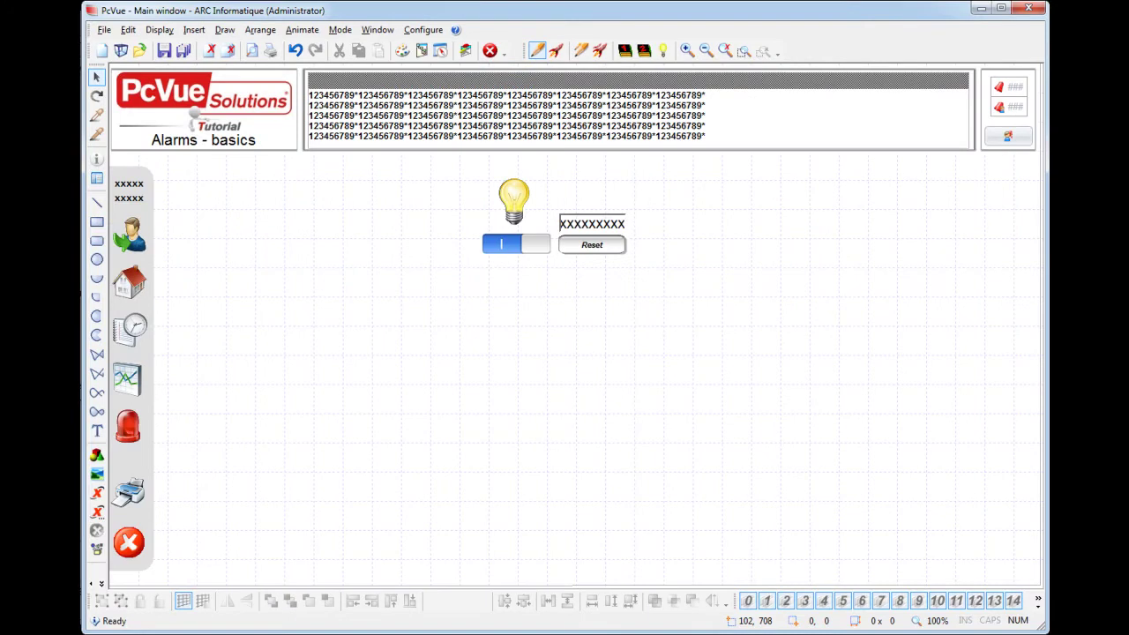
Step: Add the text 'Simulate the alarm' to the left of the light bulb
left_click(97, 430)
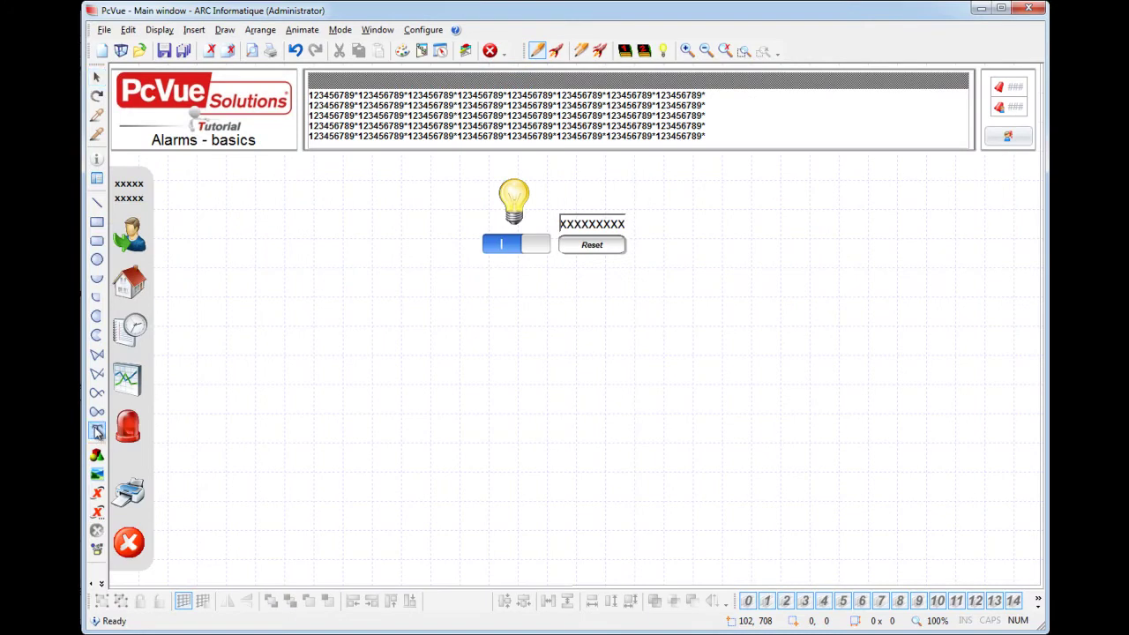
left_click(224, 230)
type("Sim")
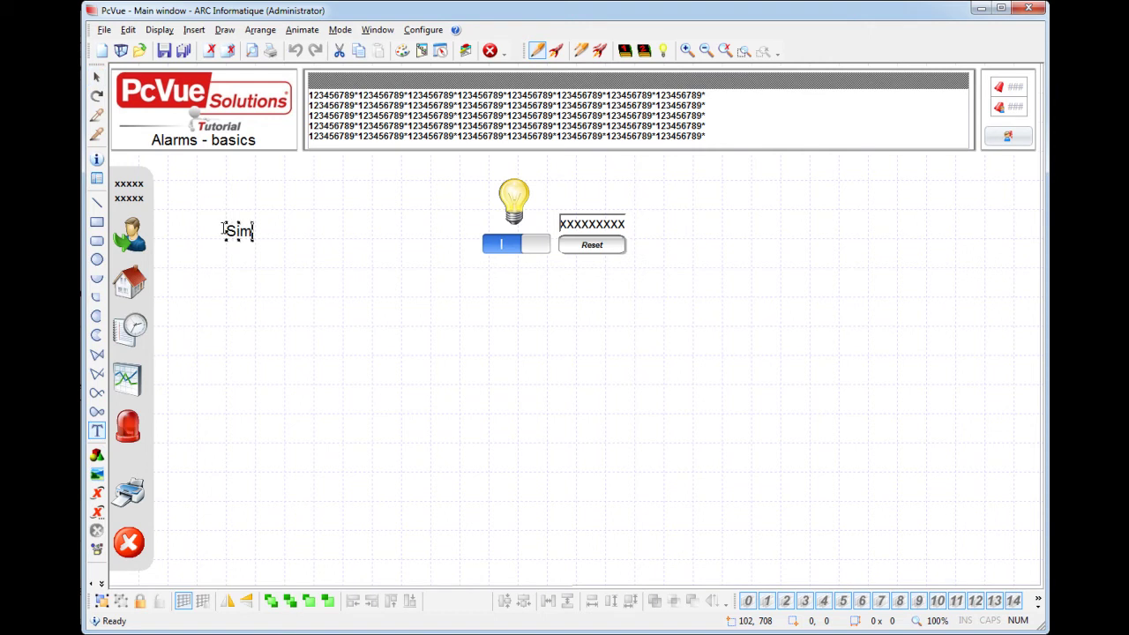
type("ulate the alarm")
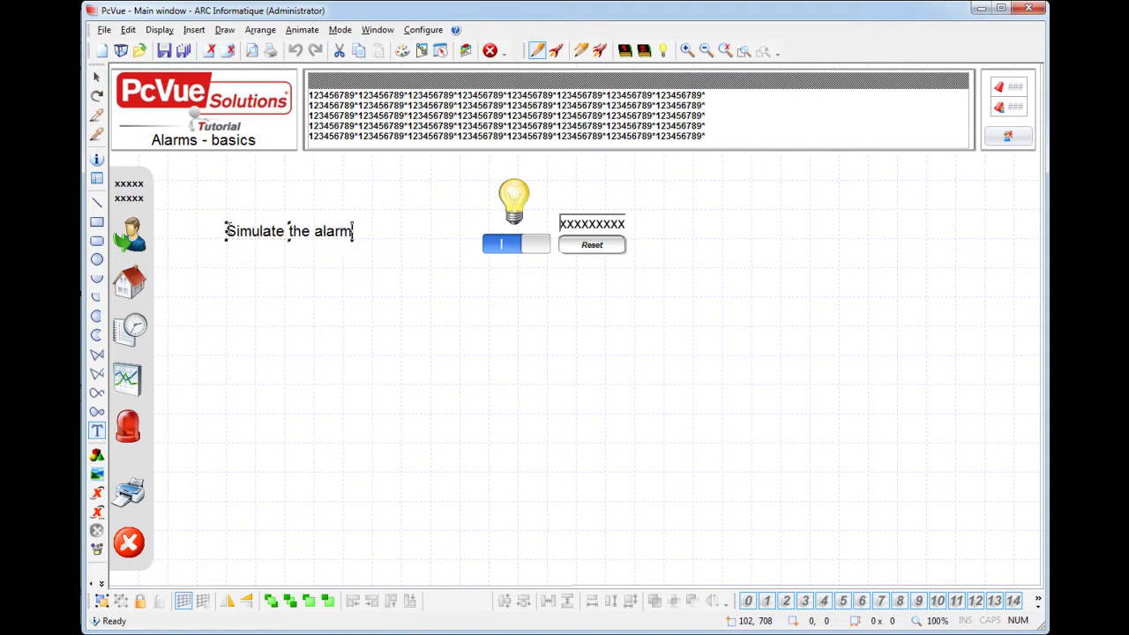
key("Escape")
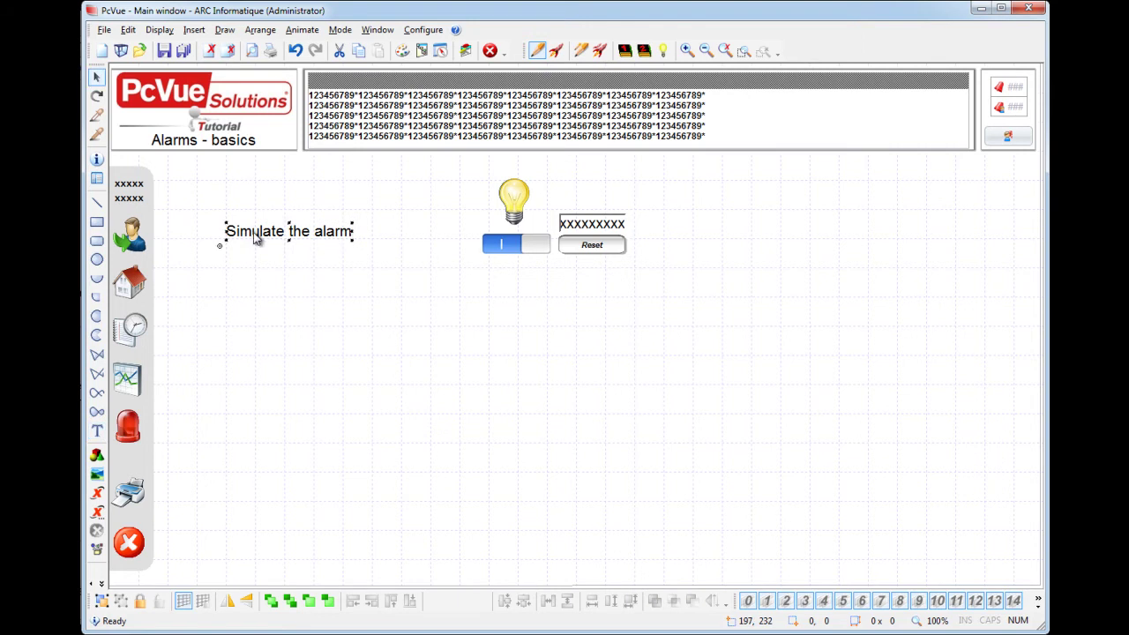
right_click(256, 237)
mouse_move(384, 455)
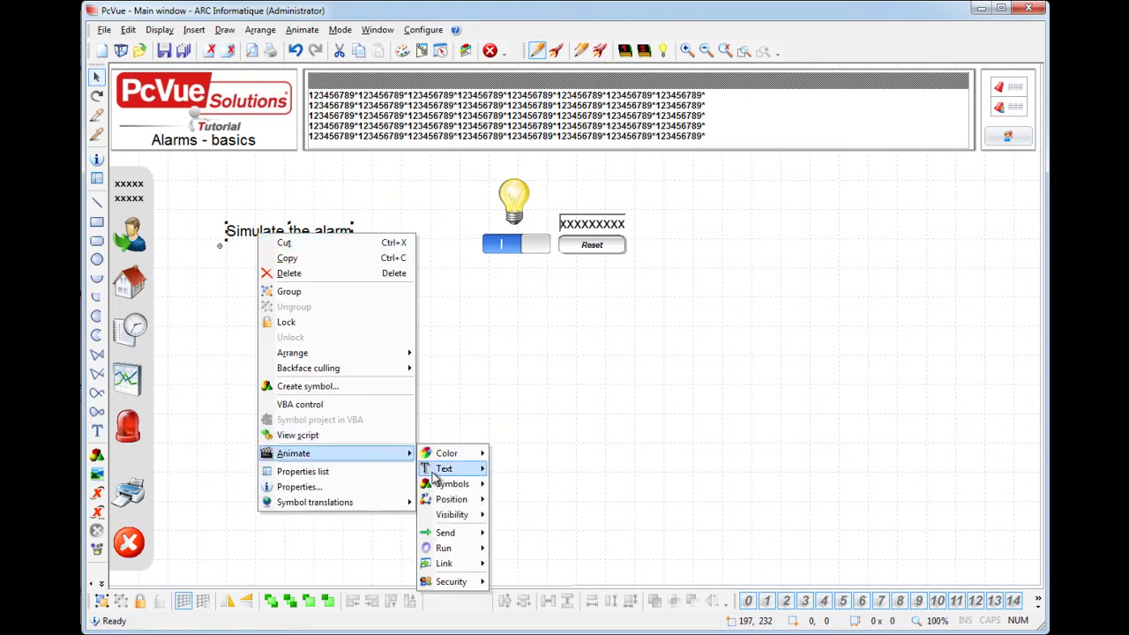
mouse_move(468, 534)
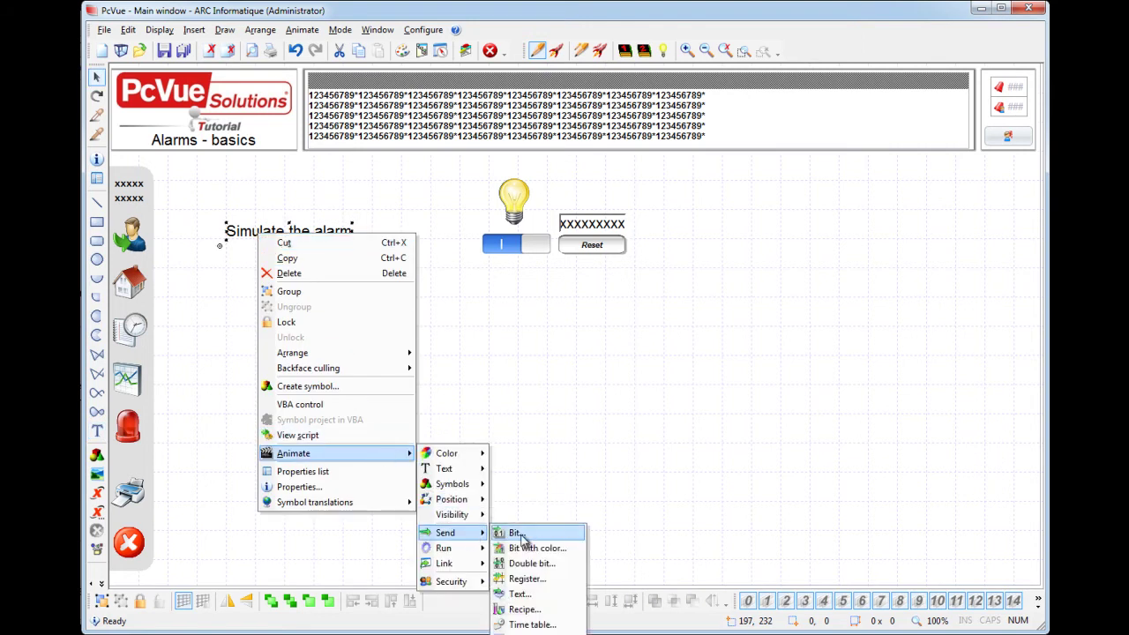
left_click(519, 535)
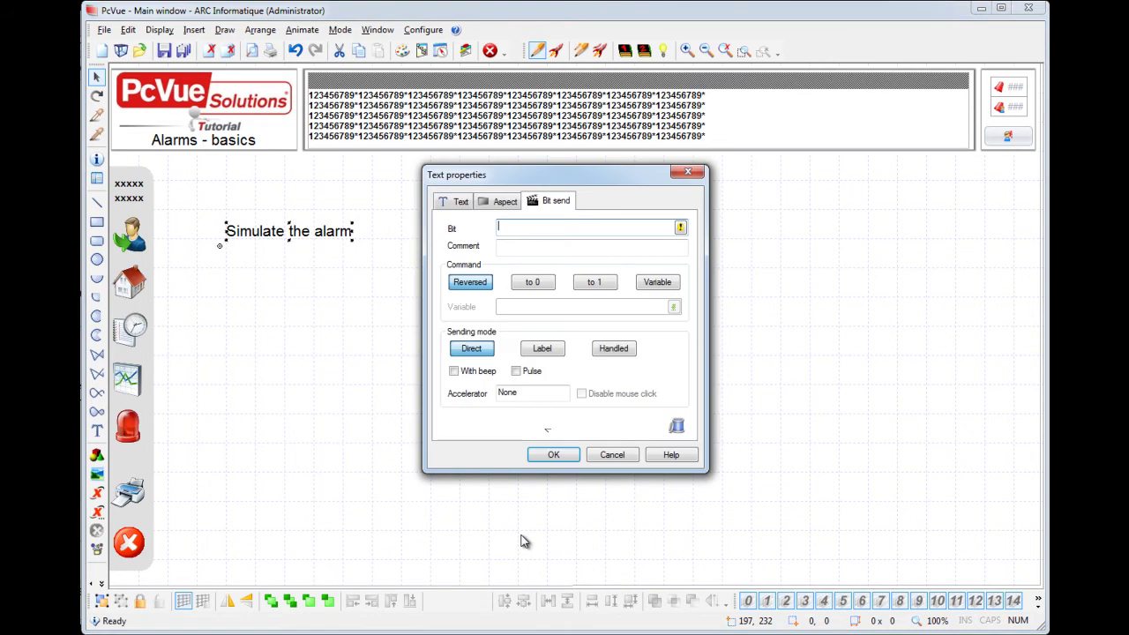
left_click(680, 227)
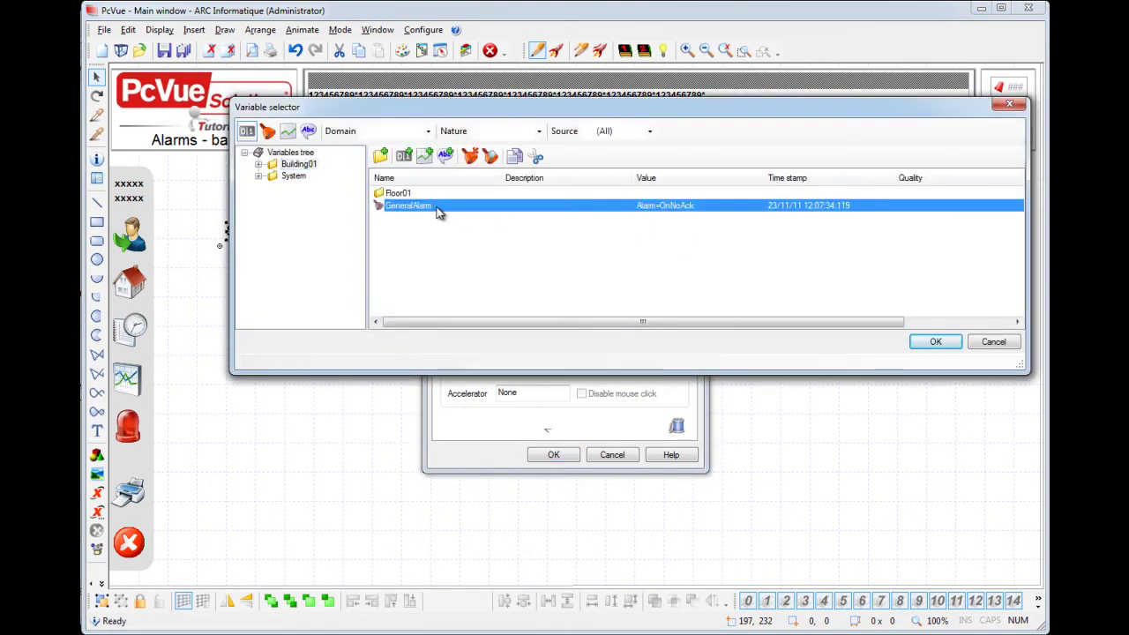
double_click(441, 212)
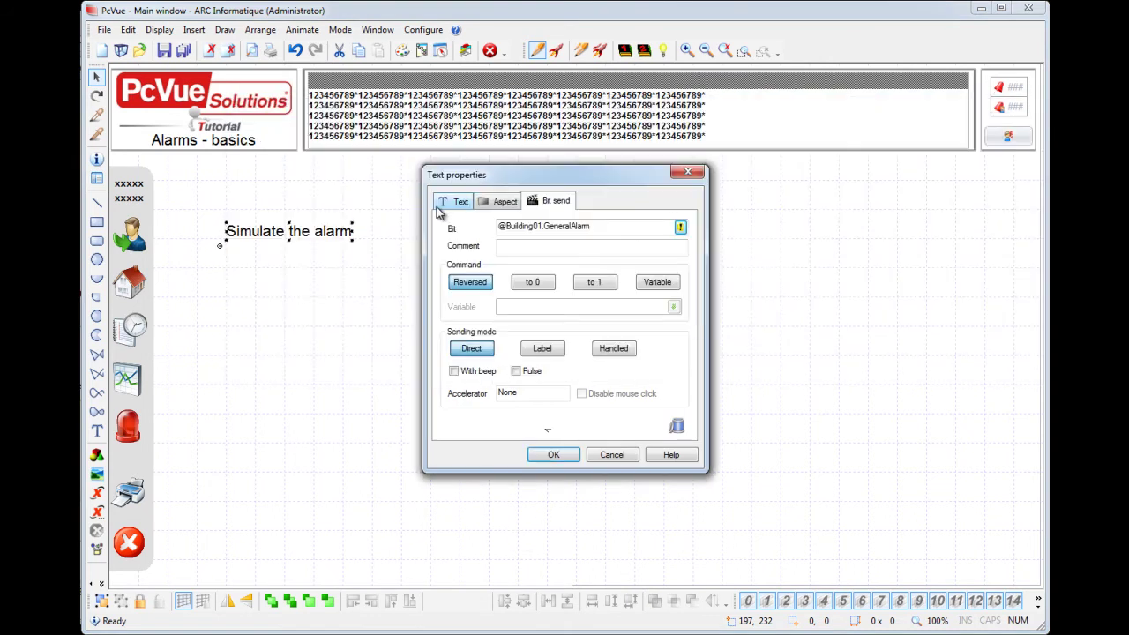
left_click(553, 456)
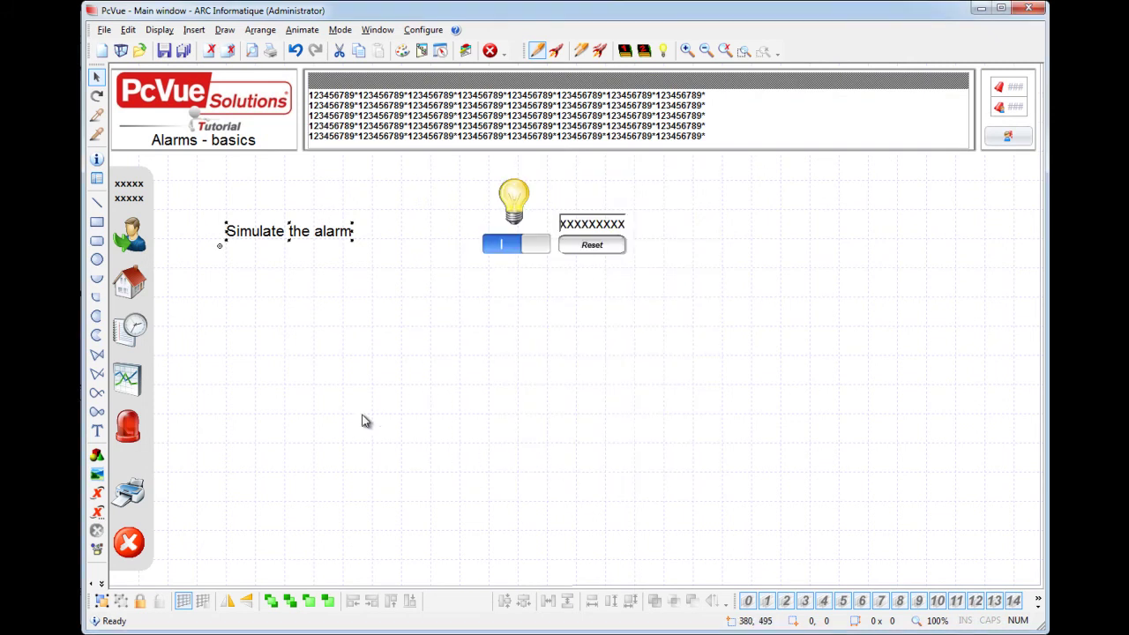
Step: Draw a small ellipse below the text and add an Alarm colour animation to it
left_click(97, 259)
left_click_drag(270, 251, 293, 270)
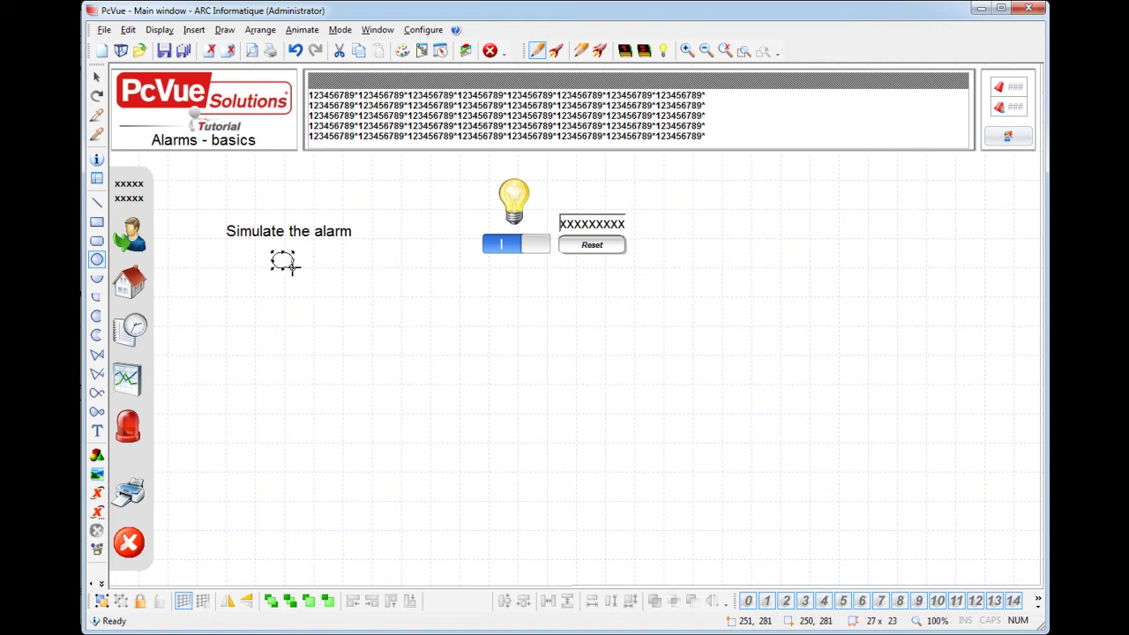
right_click(282, 259)
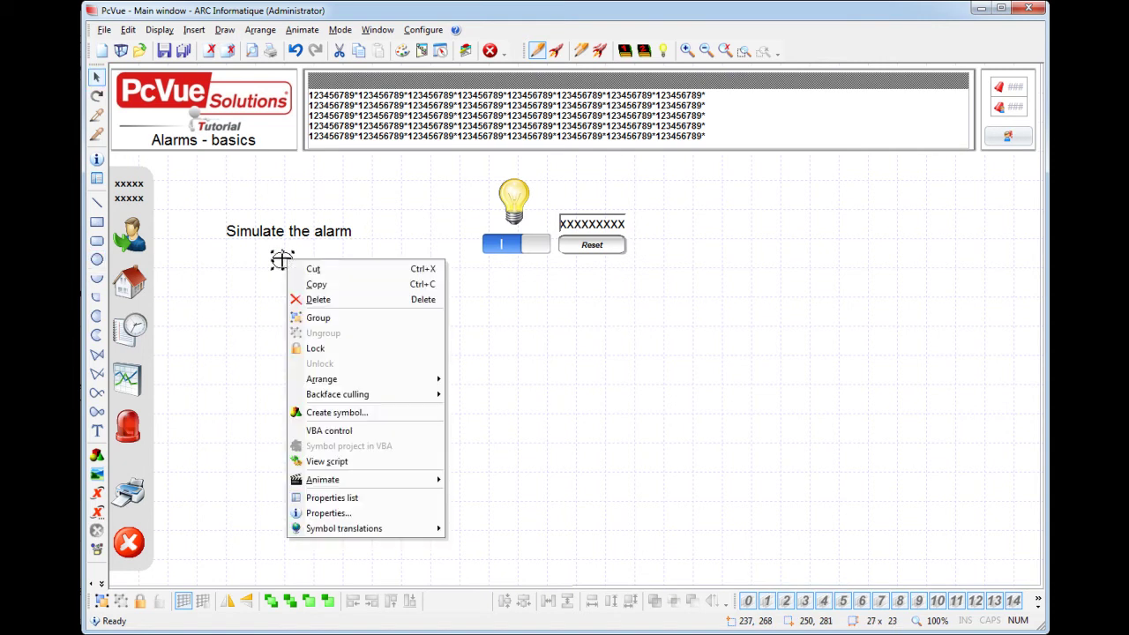
mouse_move(422, 479)
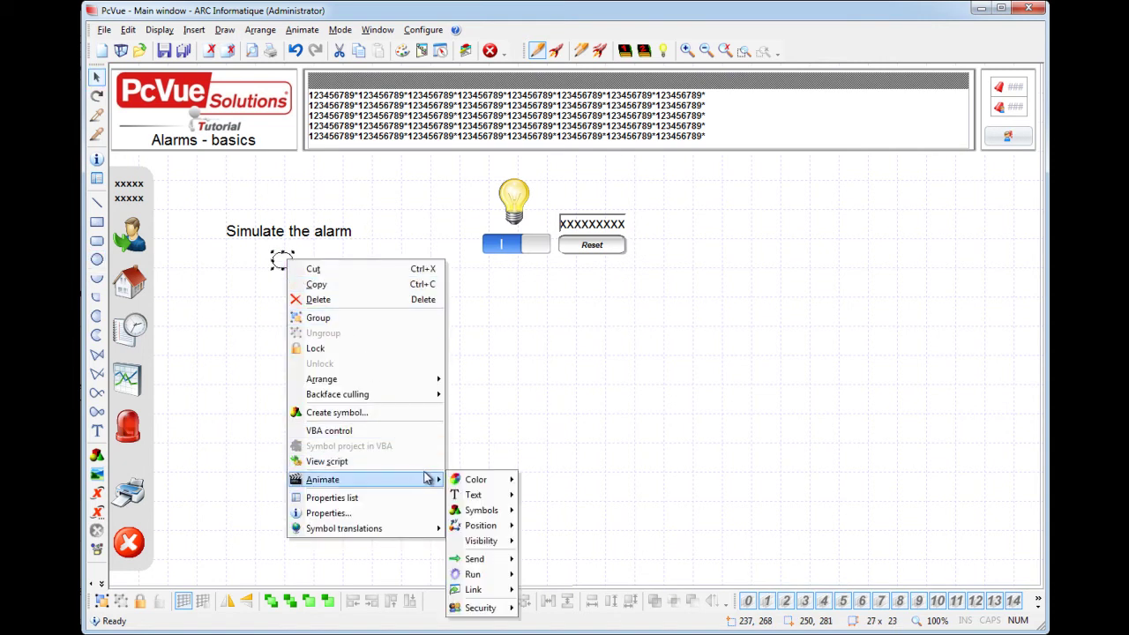
mouse_move(491, 482)
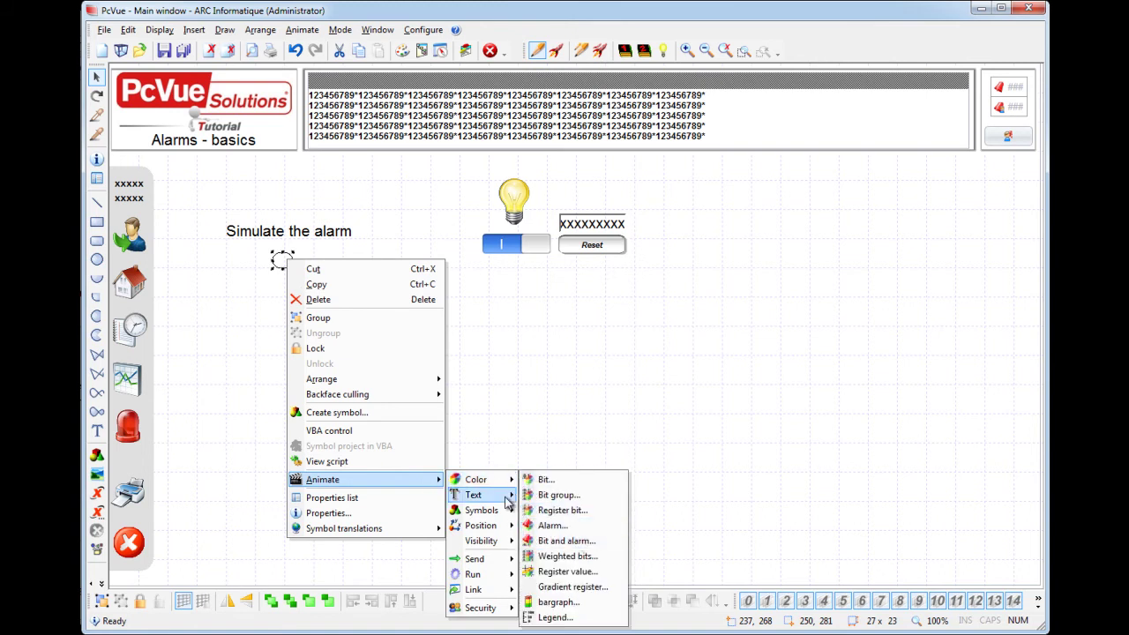
mouse_move(508, 497)
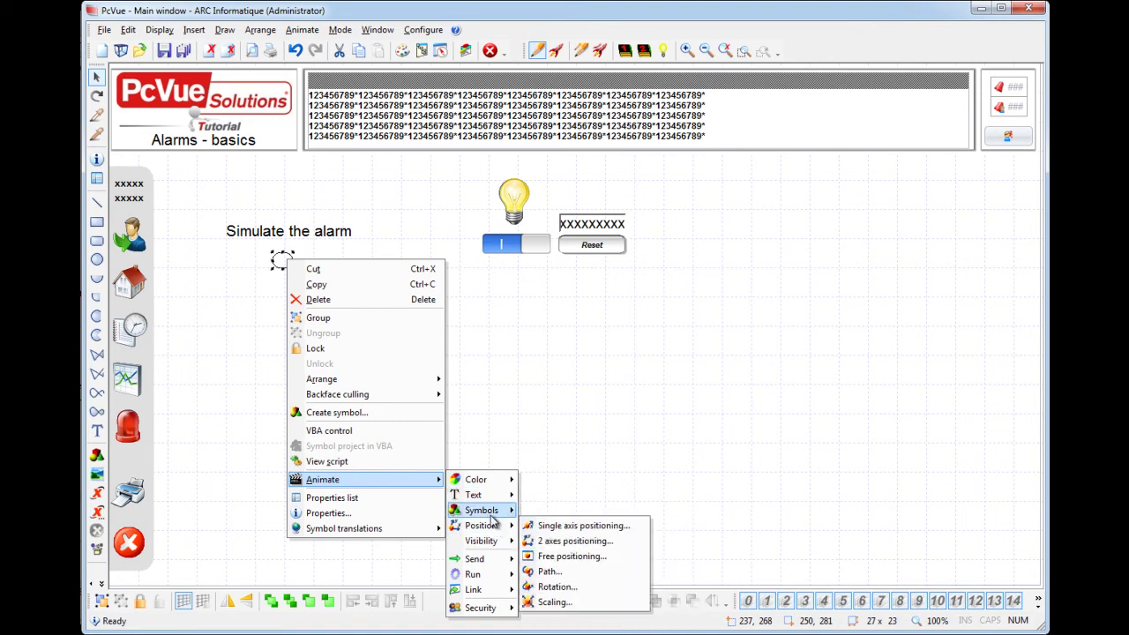
mouse_move(492, 517)
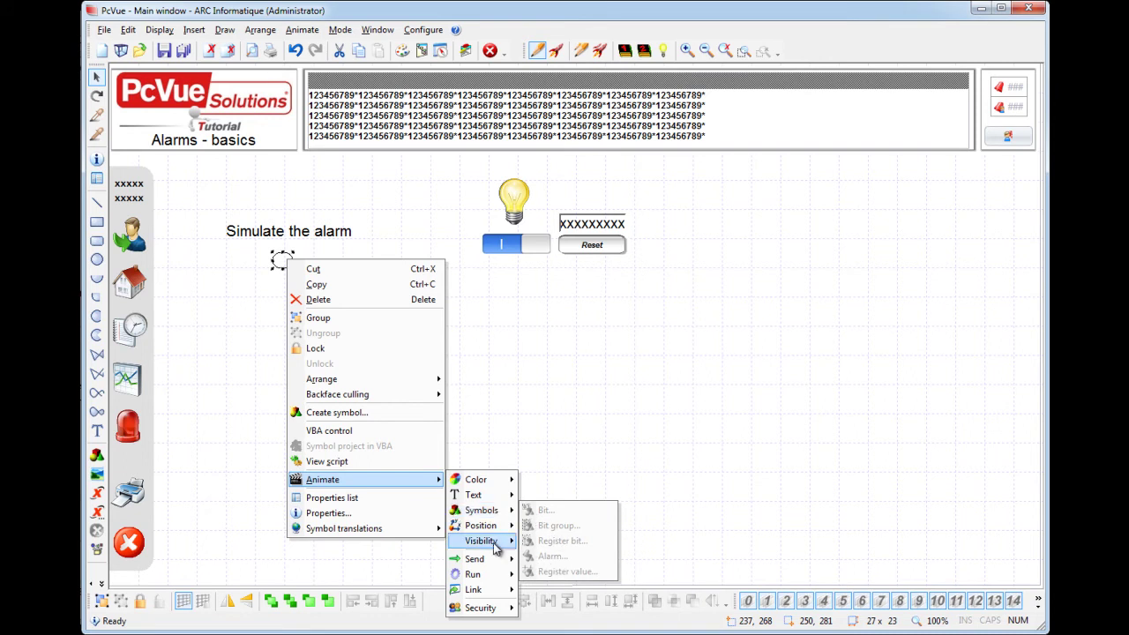
mouse_move(501, 542)
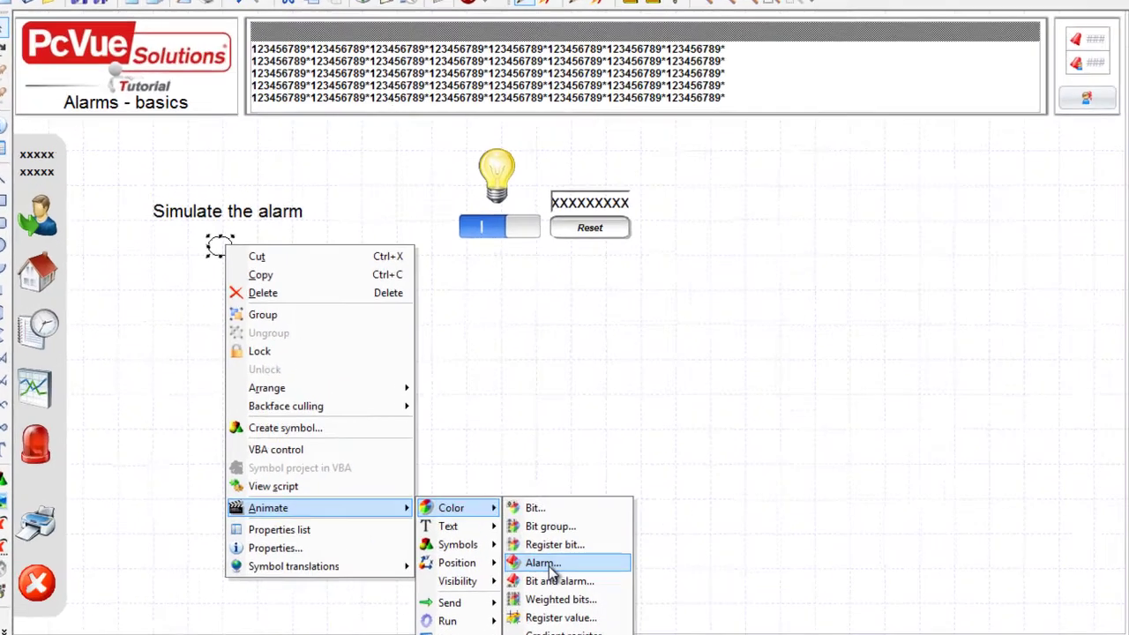
left_click(552, 525)
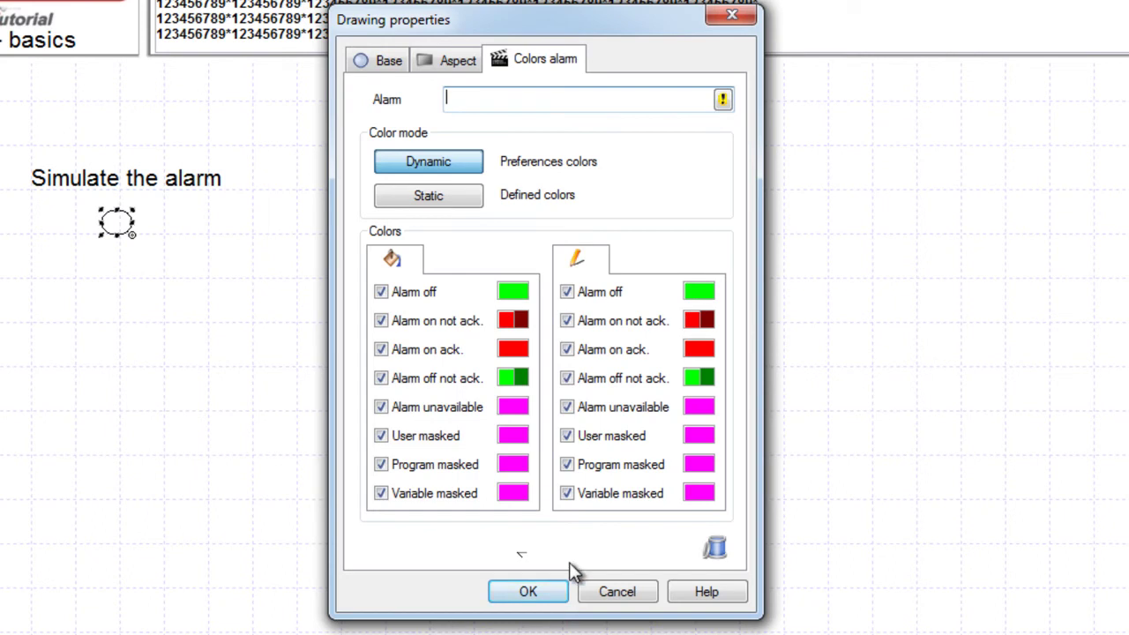
left_click(721, 102)
left_click(333, 149)
double_click(333, 148)
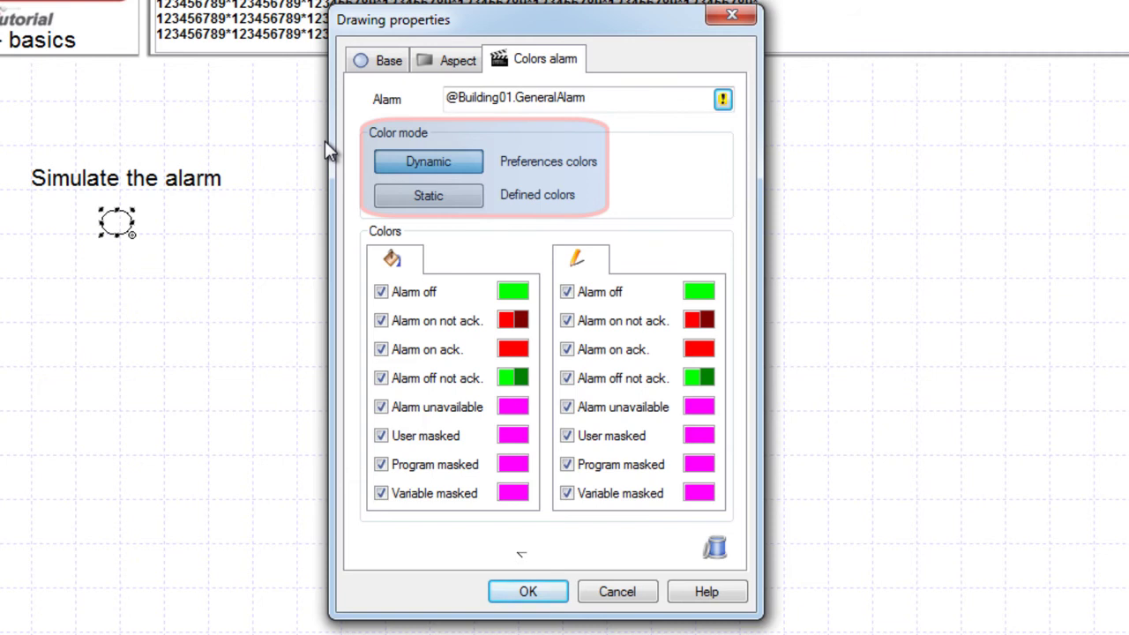
left_click(459, 202)
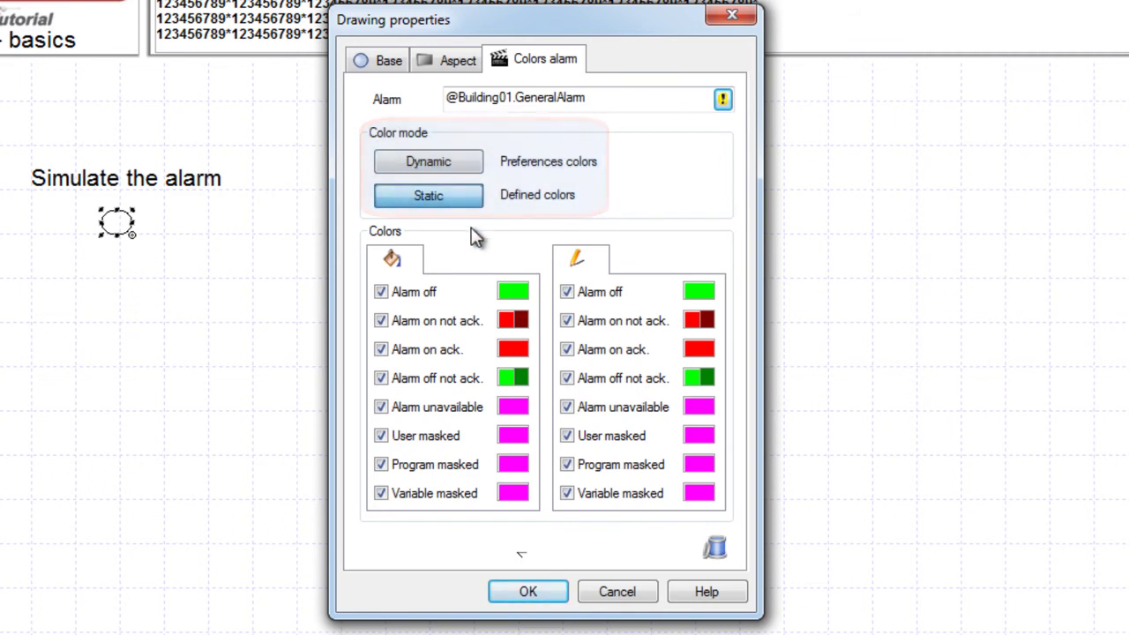
Step: Make Alarm on not ack. blink near-white and dark red, then apply the animation
left_click(518, 323)
left_click(518, 325)
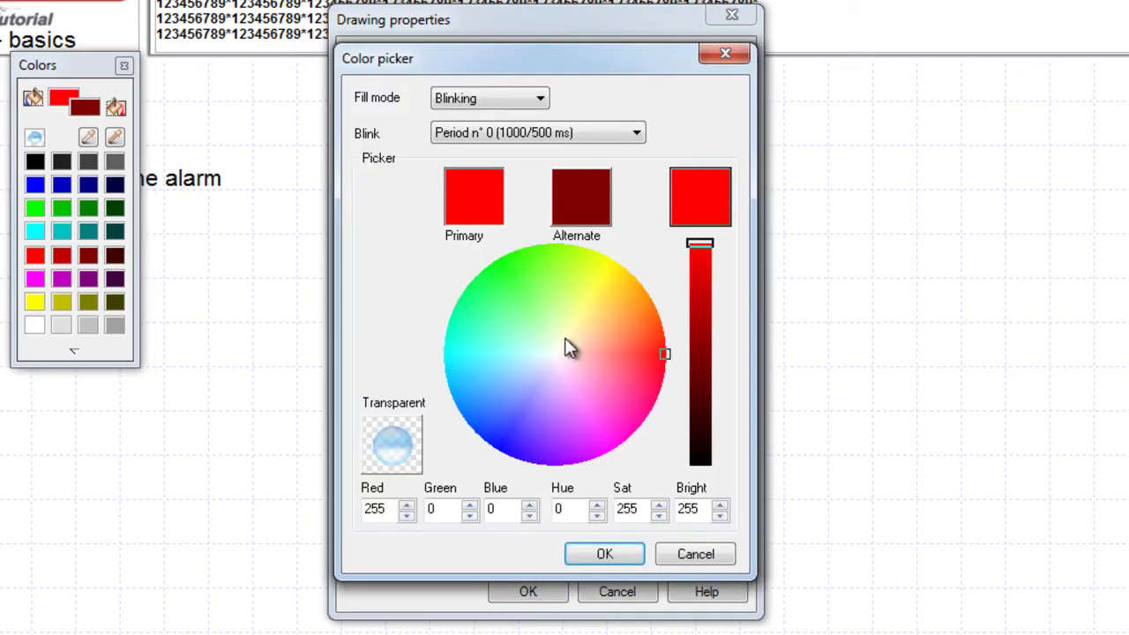
left_click(623, 353)
left_click_drag(624, 353, 560, 351)
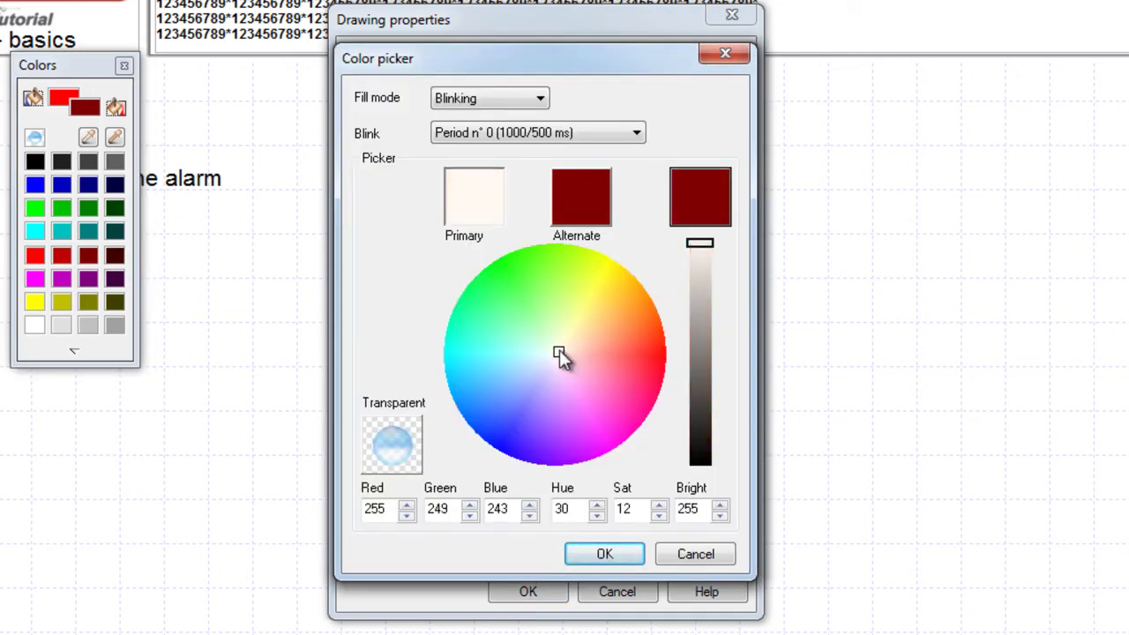
left_click(622, 551)
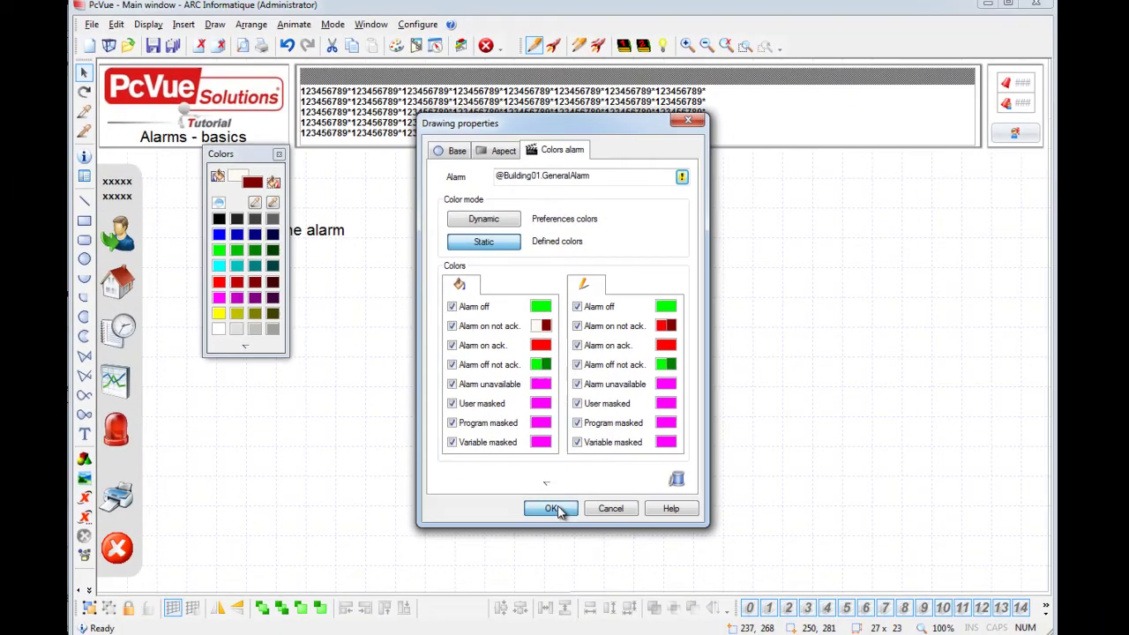
left_click(551, 508)
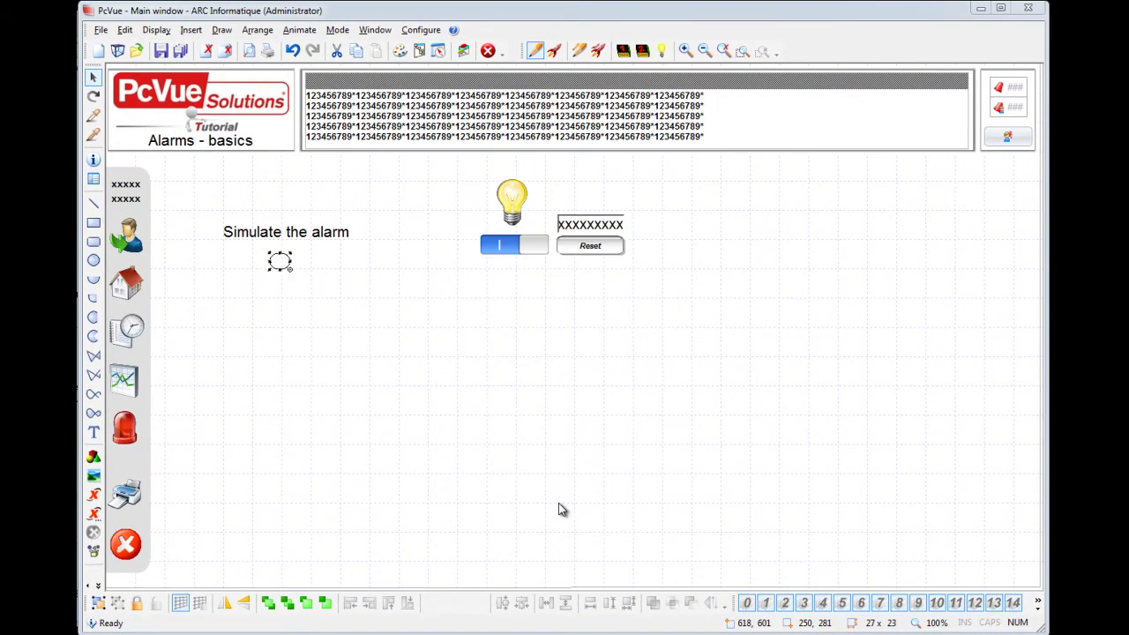
Step: Run the mimic, toggle Simulate the alarm off and back on, then return to edit mode
right_click(363, 277)
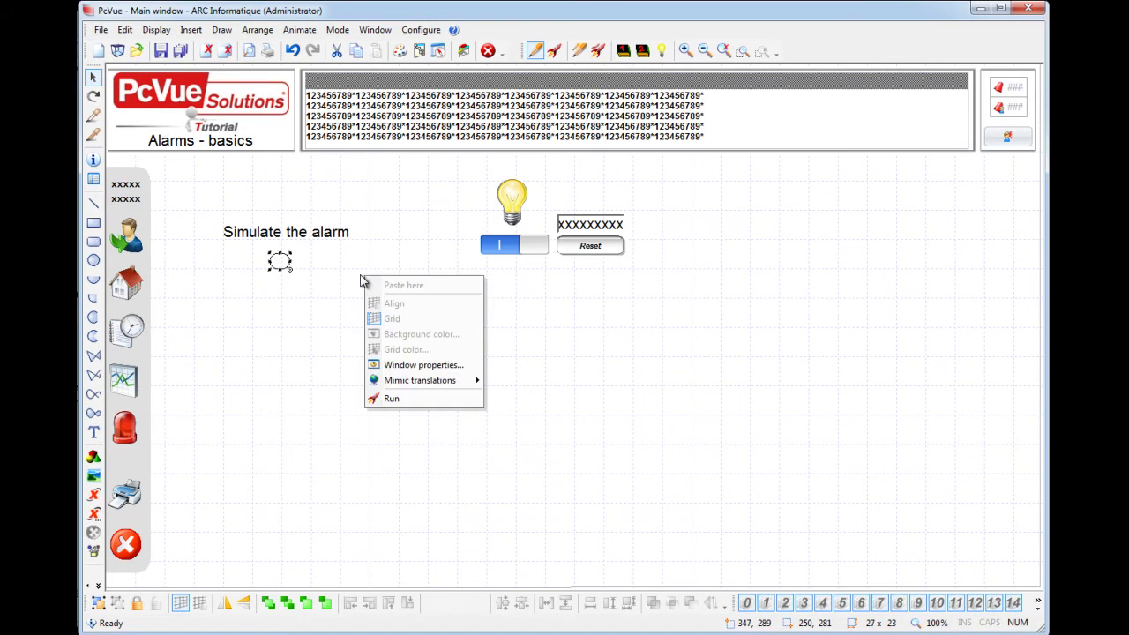
left_click(393, 399)
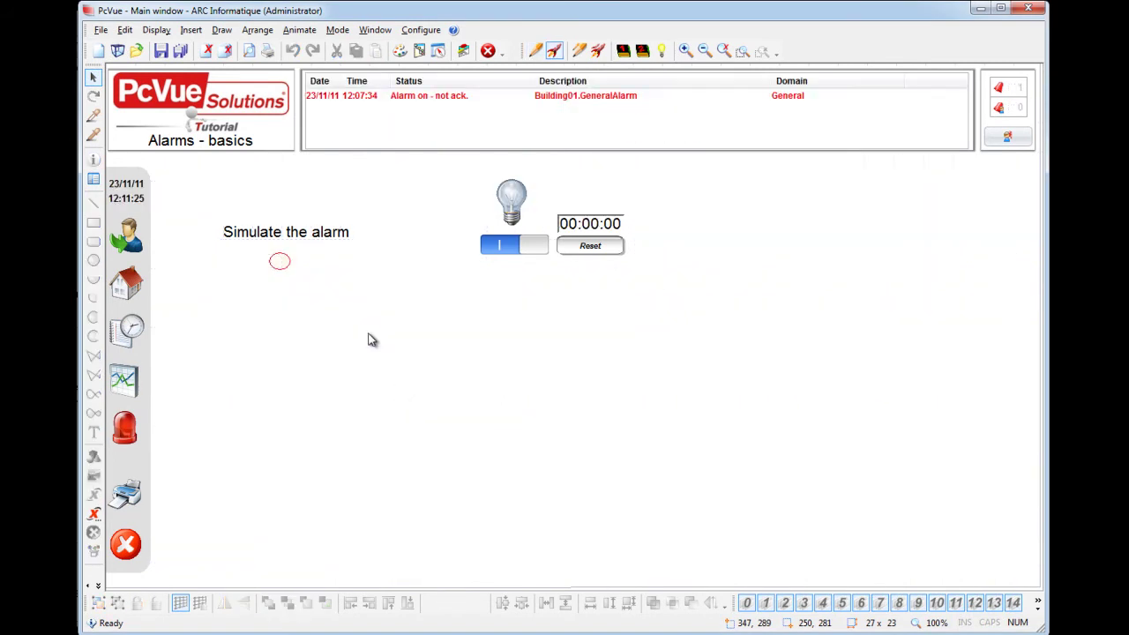
left_click(325, 232)
left_click(326, 232)
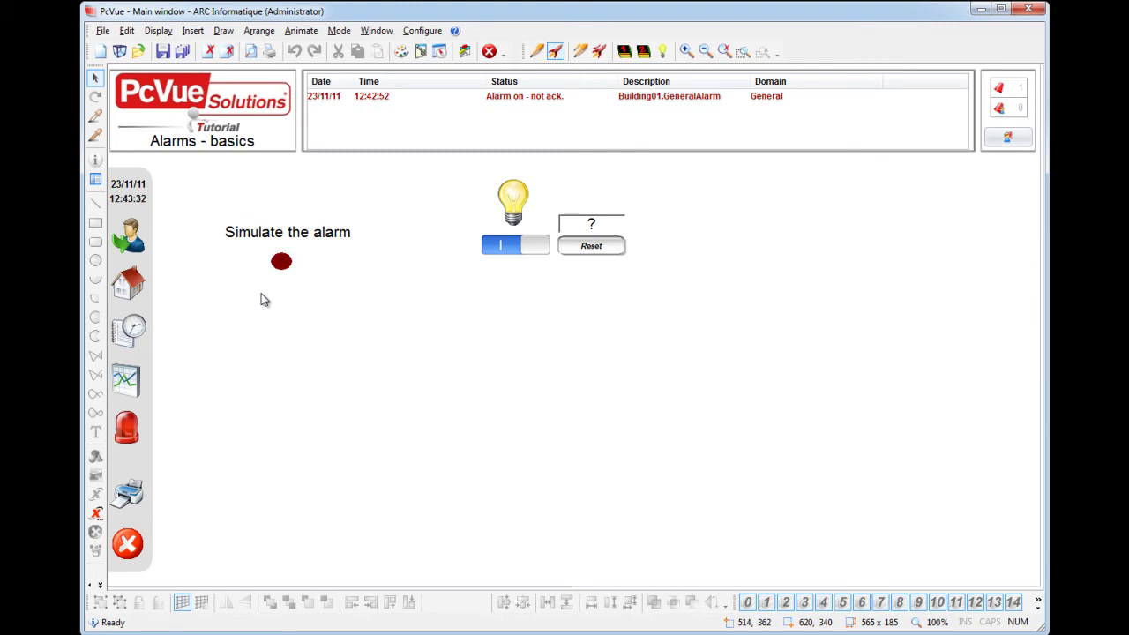
right_click(263, 294)
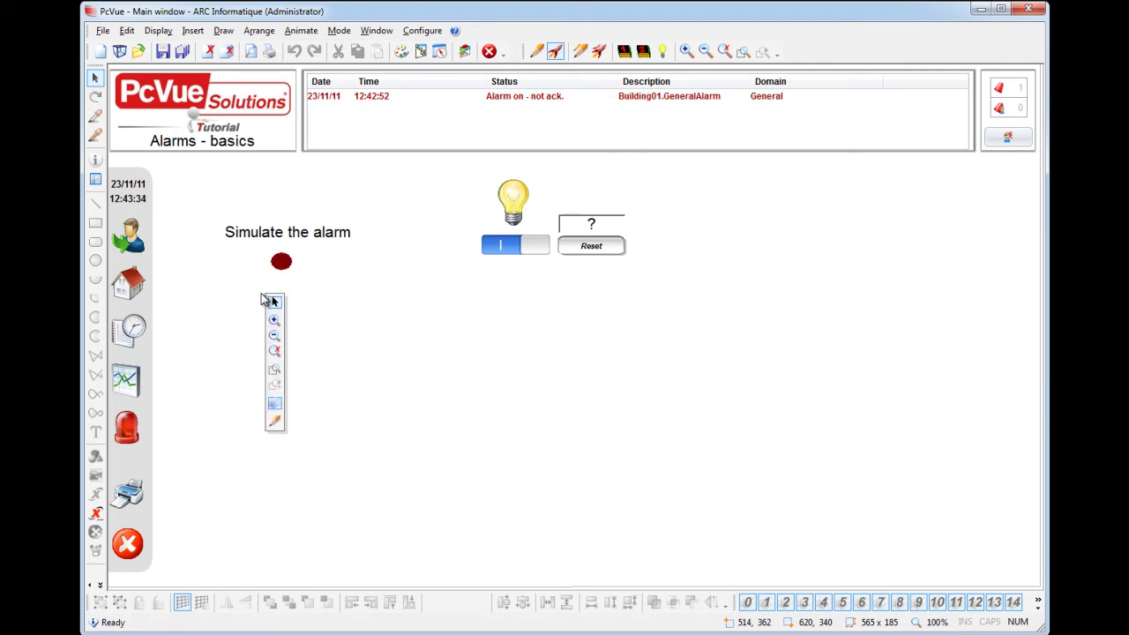
left_click(274, 423)
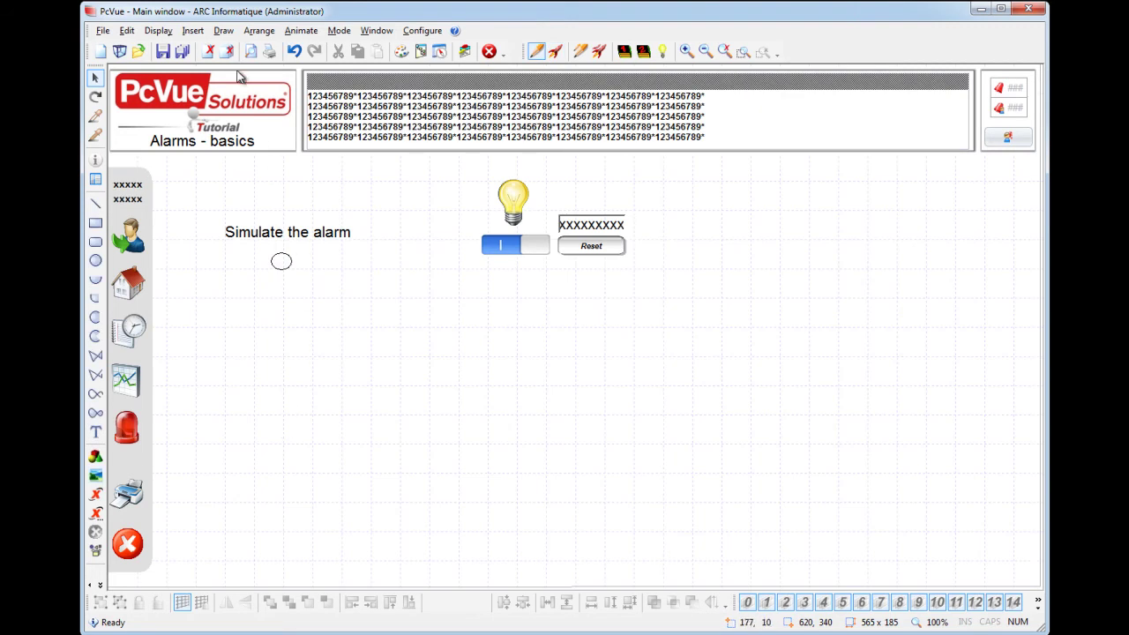
Step: Insert a default alarm viewer, move it below the indicators and enlarge it across the mimic
left_click(205, 33)
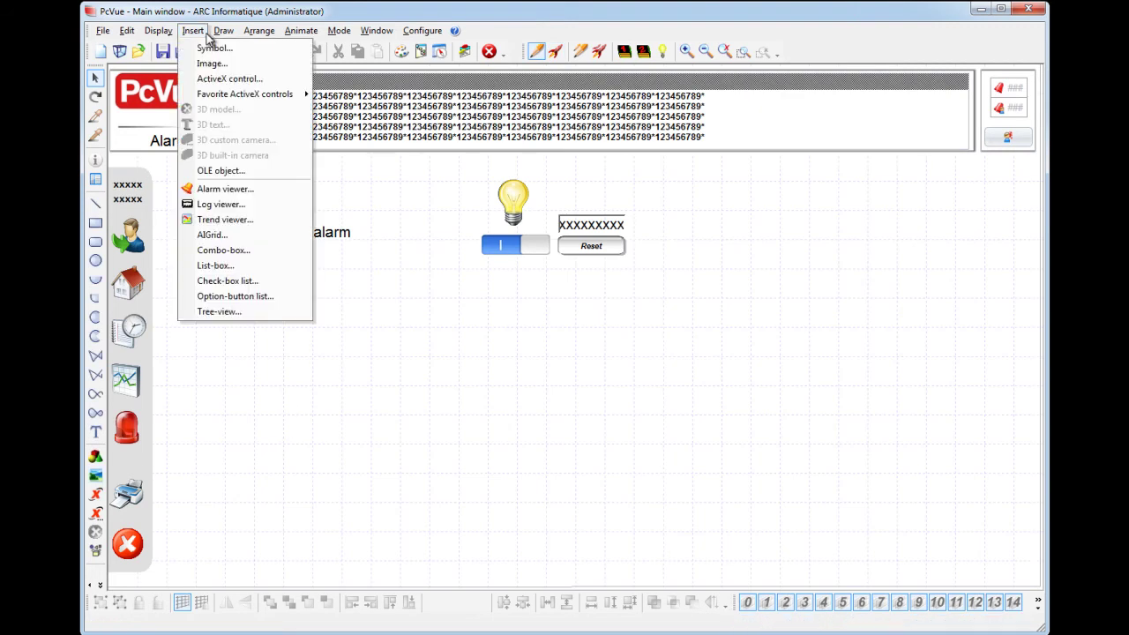
left_click(276, 193)
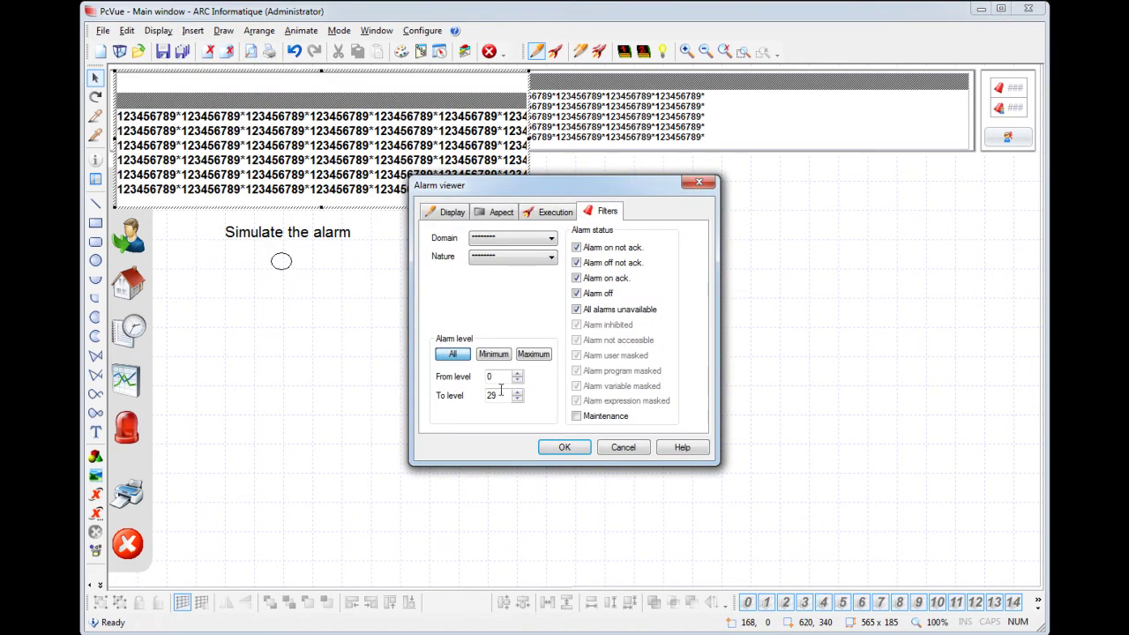
left_click(565, 447)
left_click_drag(411, 221, 377, 355)
left_click_drag(575, 416, 1038, 583)
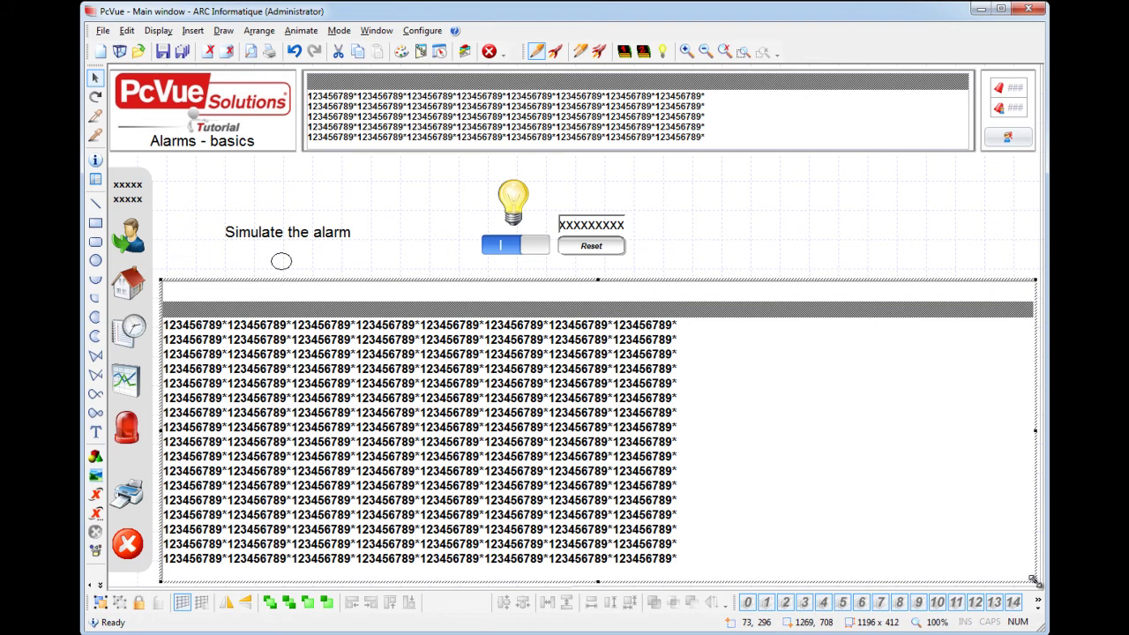
Step: Run the mimic, widen the viewer's Title column, and retrigger the simulated alarm
right_click(402, 178)
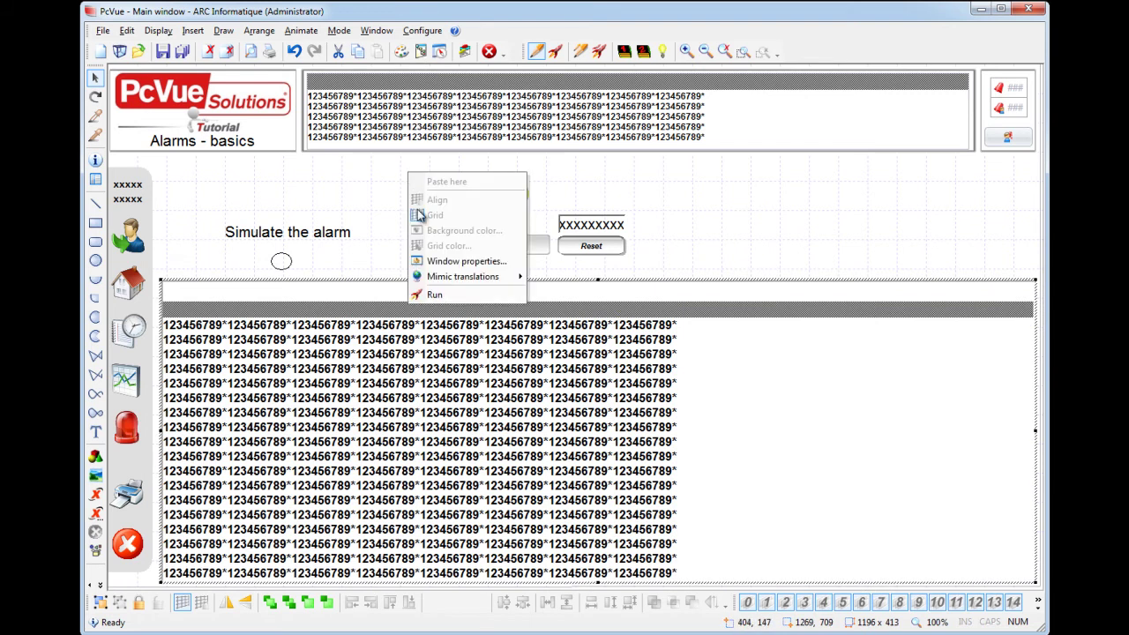
left_click(436, 296)
left_click_drag(572, 314, 747, 312)
left_click(332, 231)
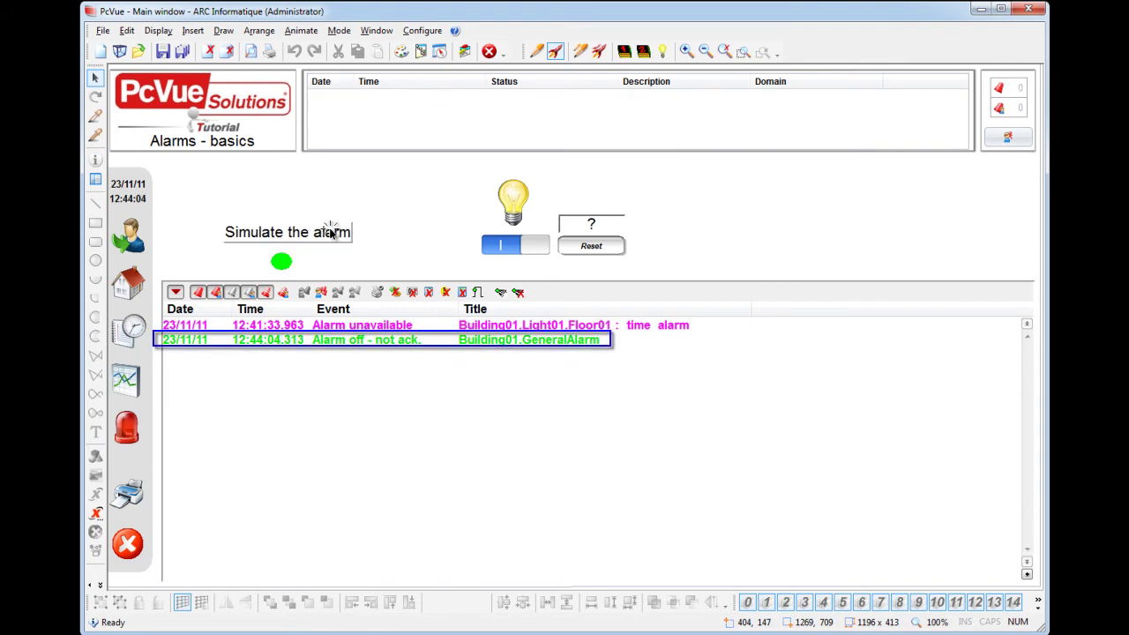
left_click(332, 232)
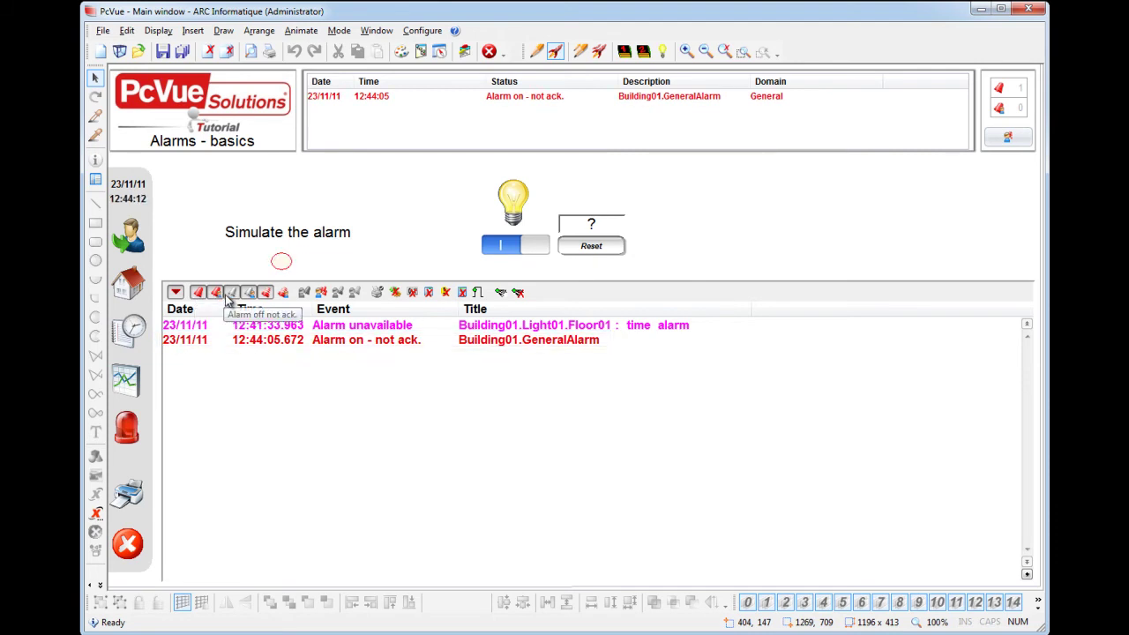
Step: Toggle unavailable alarms off and on, then acknowledge the Alarm on - not ack. entry
left_click(270, 299)
left_click(269, 299)
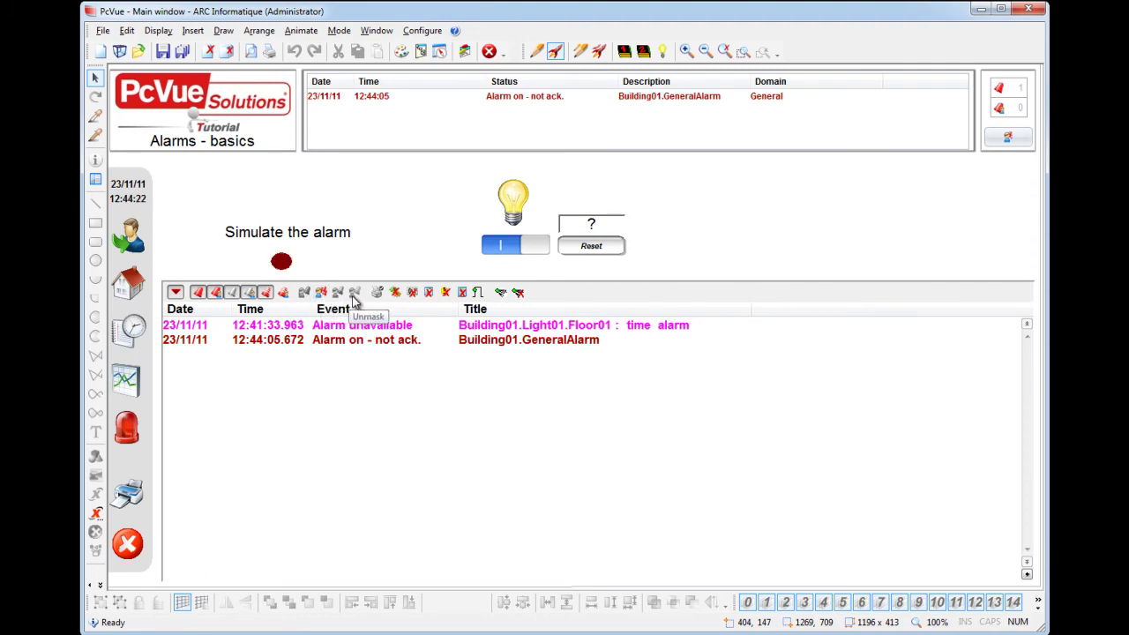
left_click(340, 344)
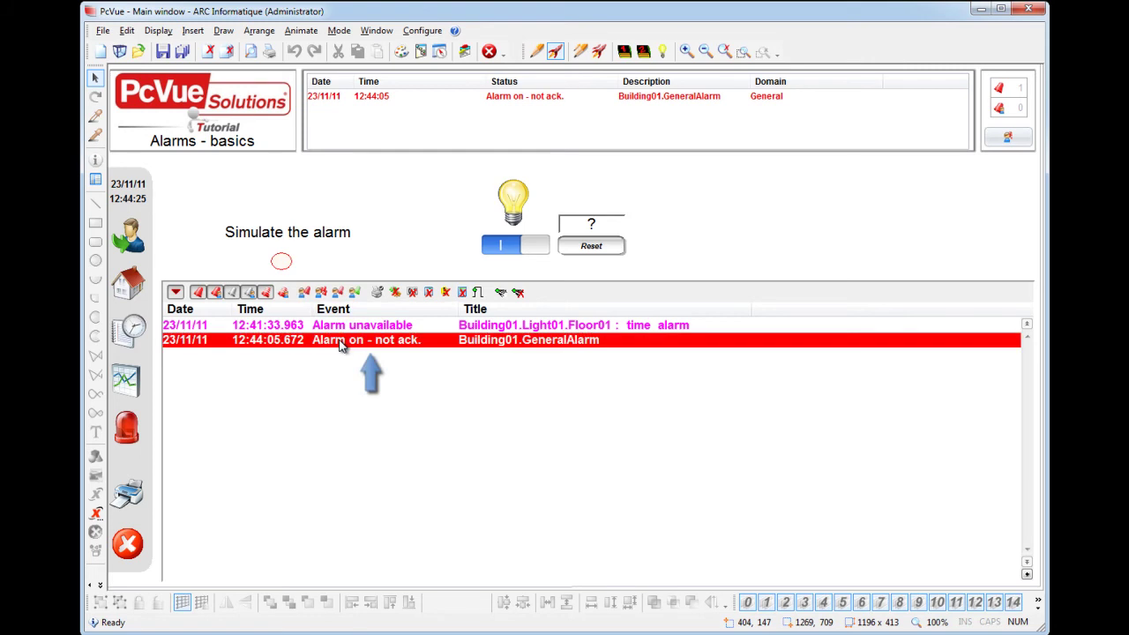
left_click(305, 295)
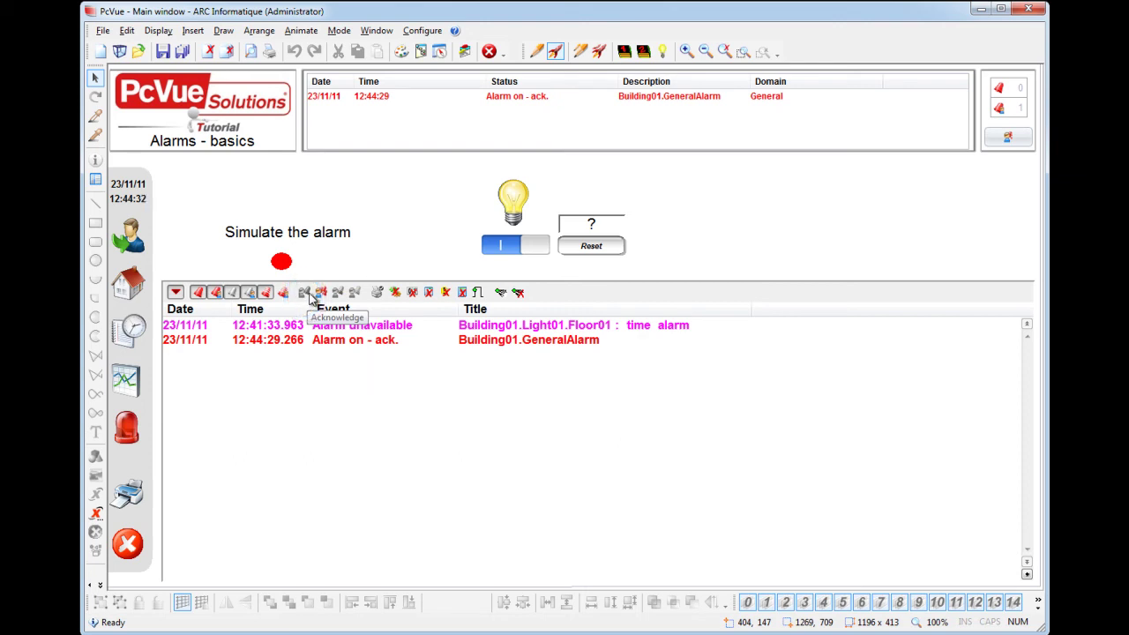
left_click(265, 292)
left_click(273, 321)
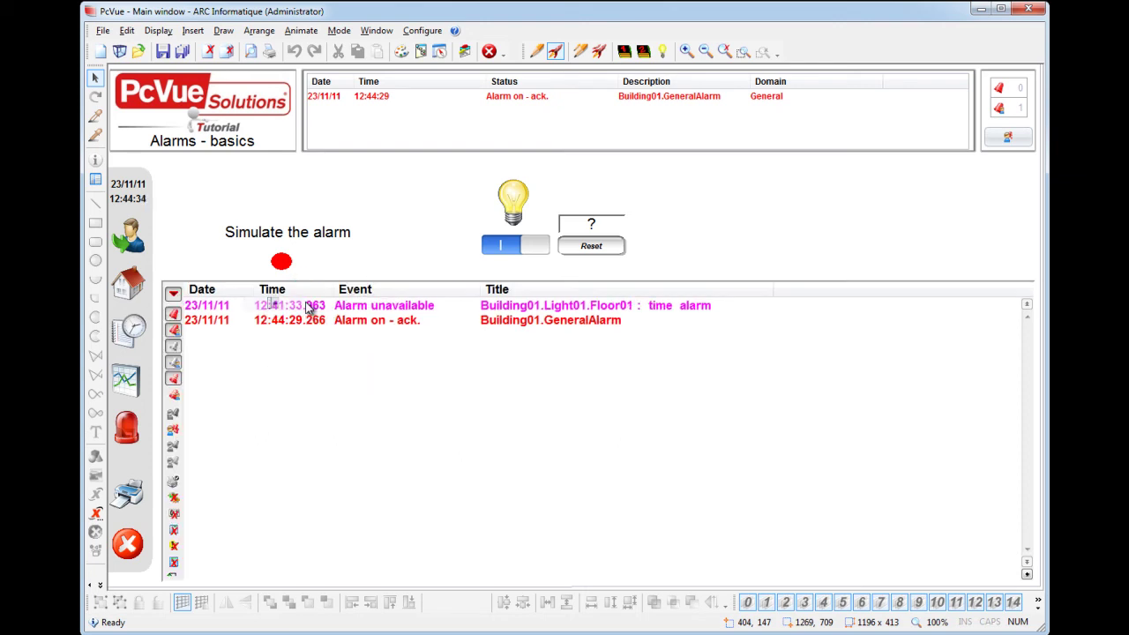
left_click(173, 362)
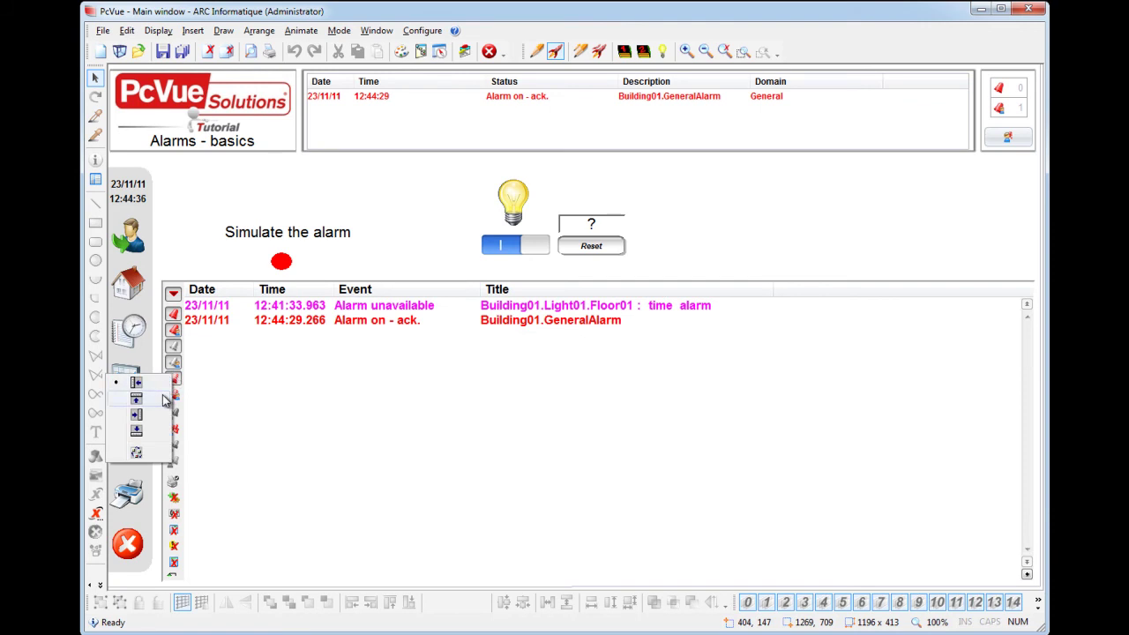
left_click(152, 398)
left_click(265, 292)
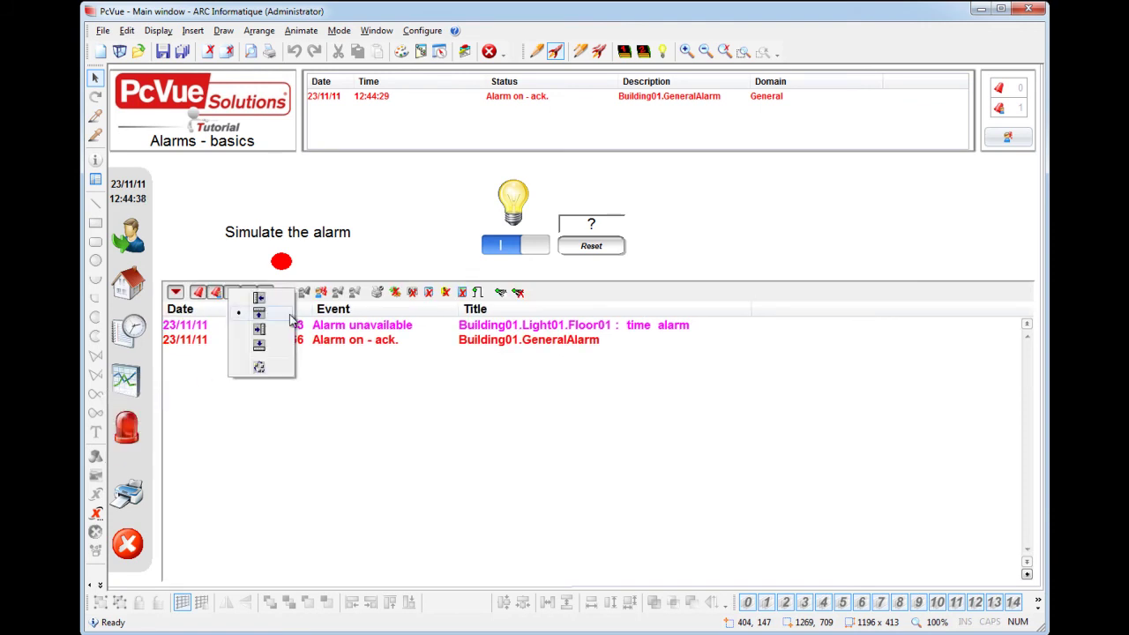
left_click(259, 368)
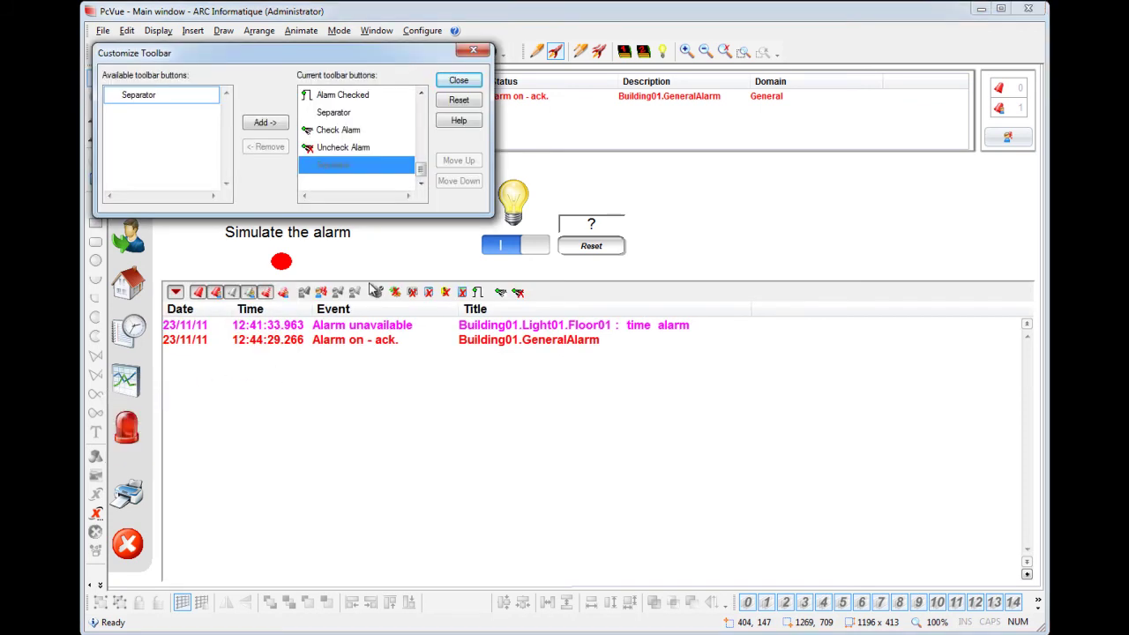
left_click_drag(421, 170, 421, 104)
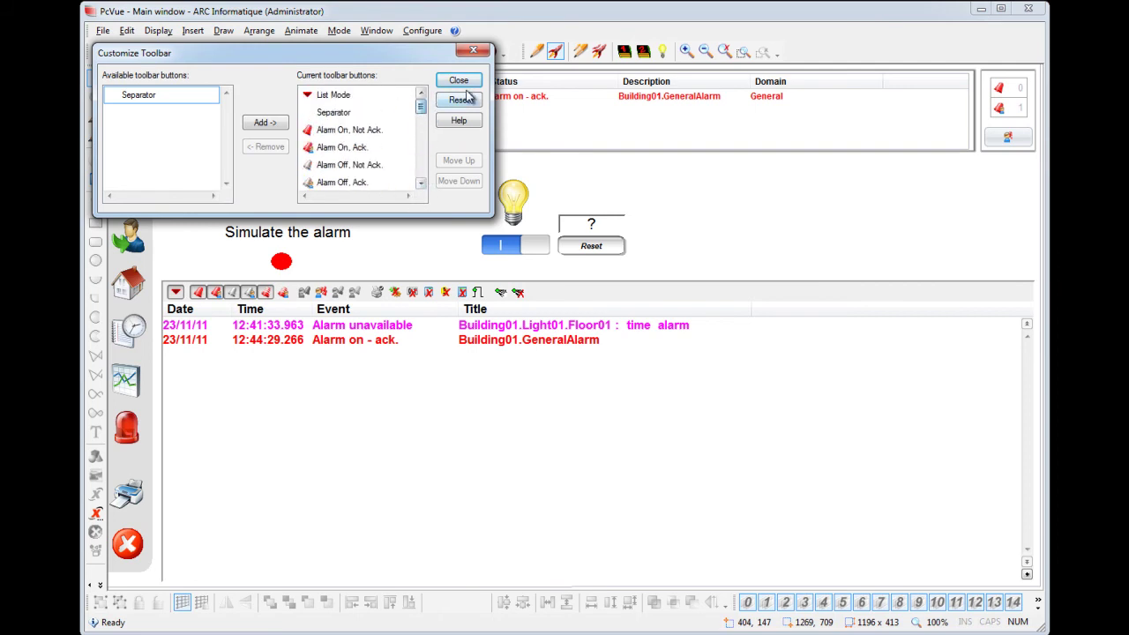
left_click(469, 85)
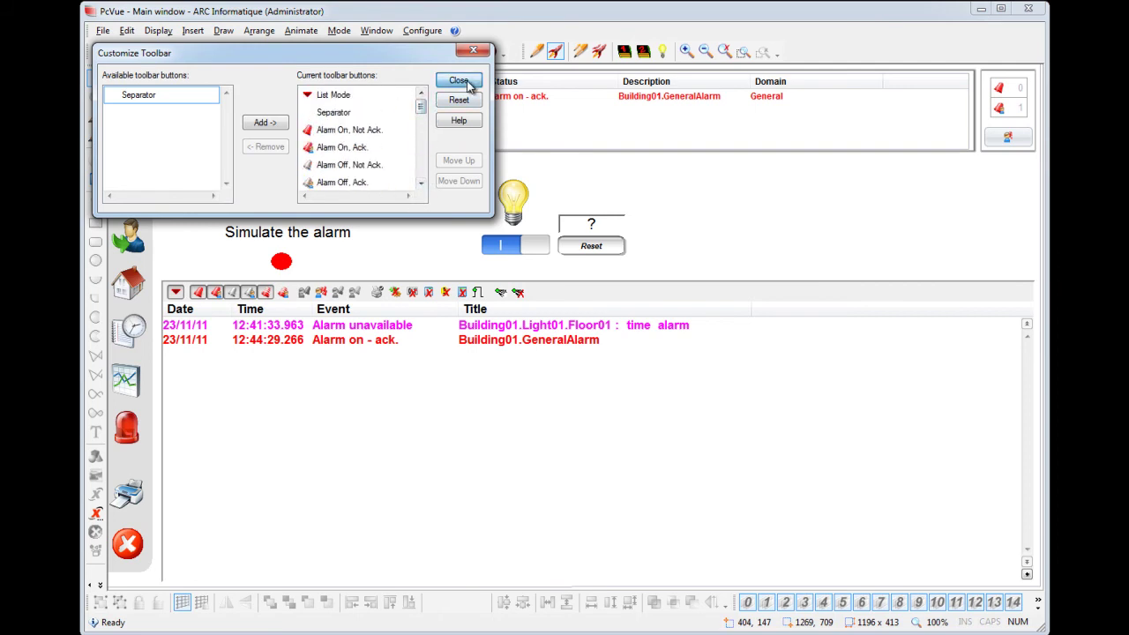
left_click(469, 85)
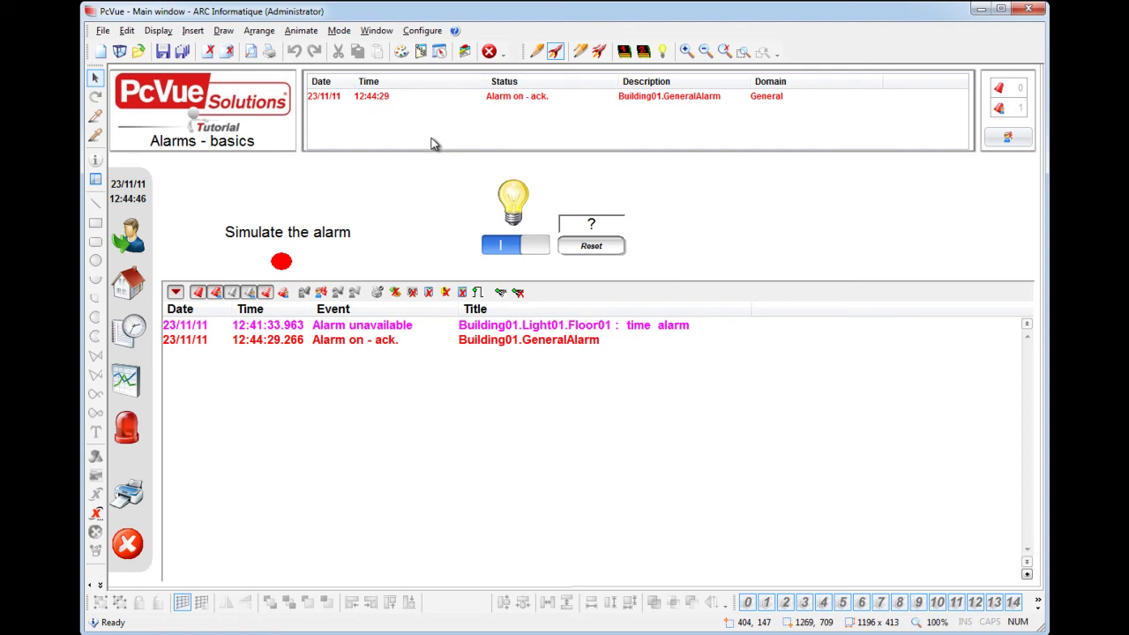
Step: Switch the light on and off, then reset its timer
left_click(504, 244)
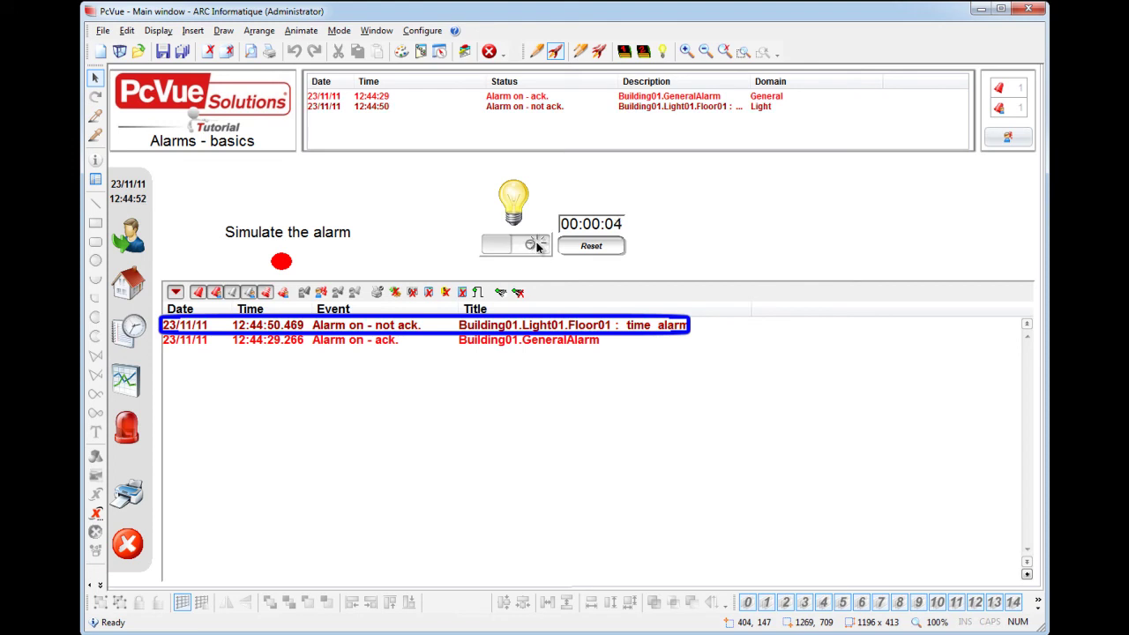
left_click(537, 246)
left_click(599, 248)
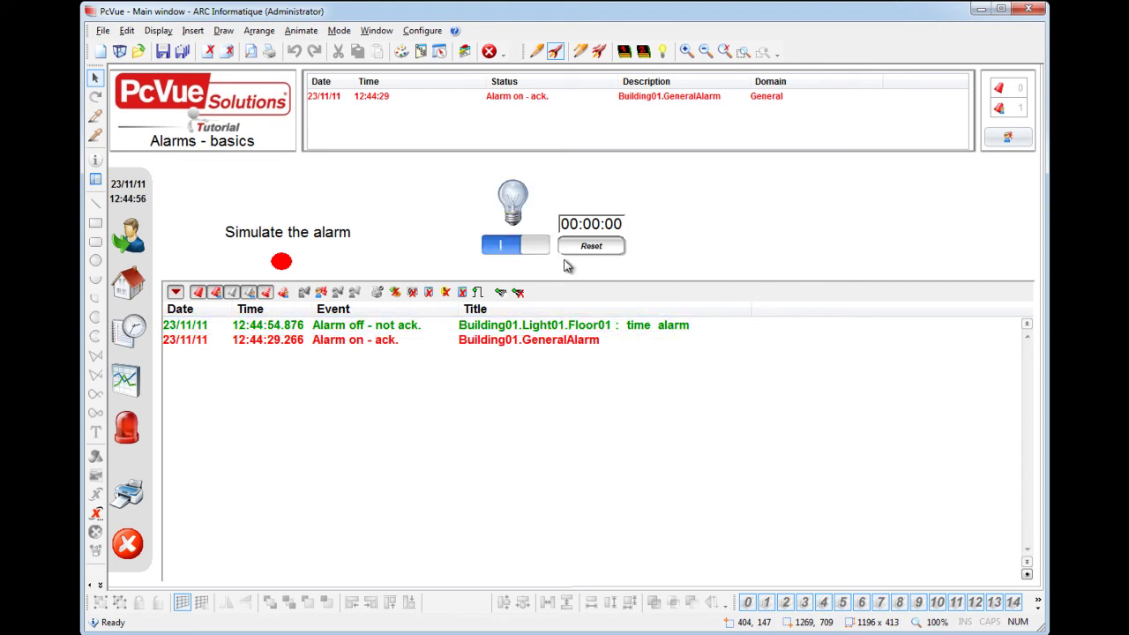
Step: Put the alarm viewer on-line, then trigger and reset the light's time alarm again
left_click(176, 292)
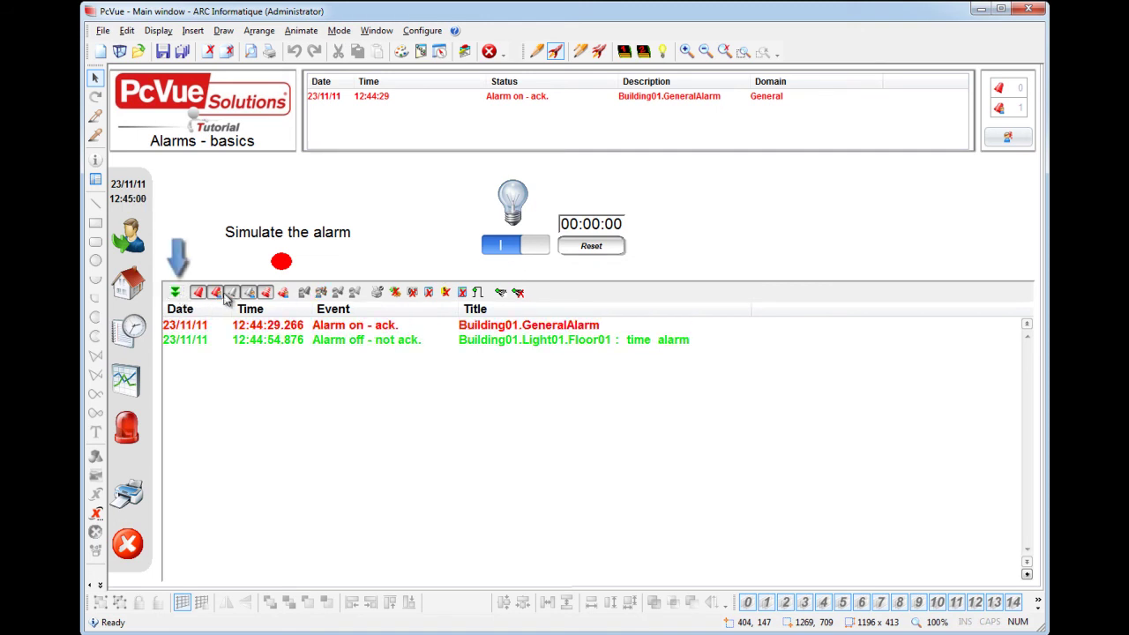
left_click(525, 247)
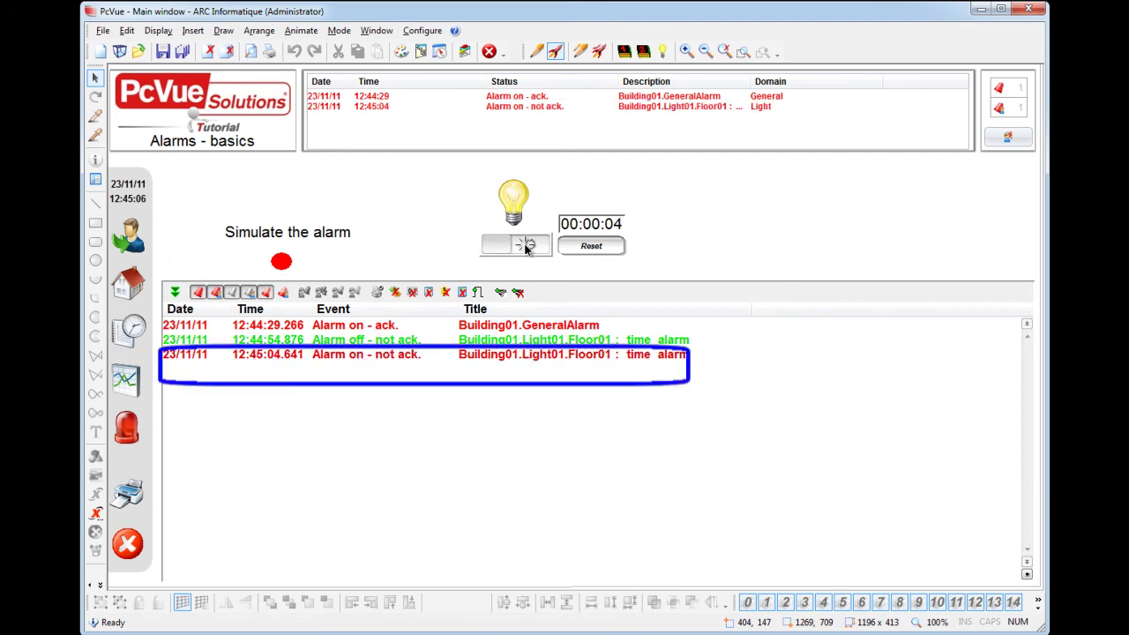
left_click(526, 247)
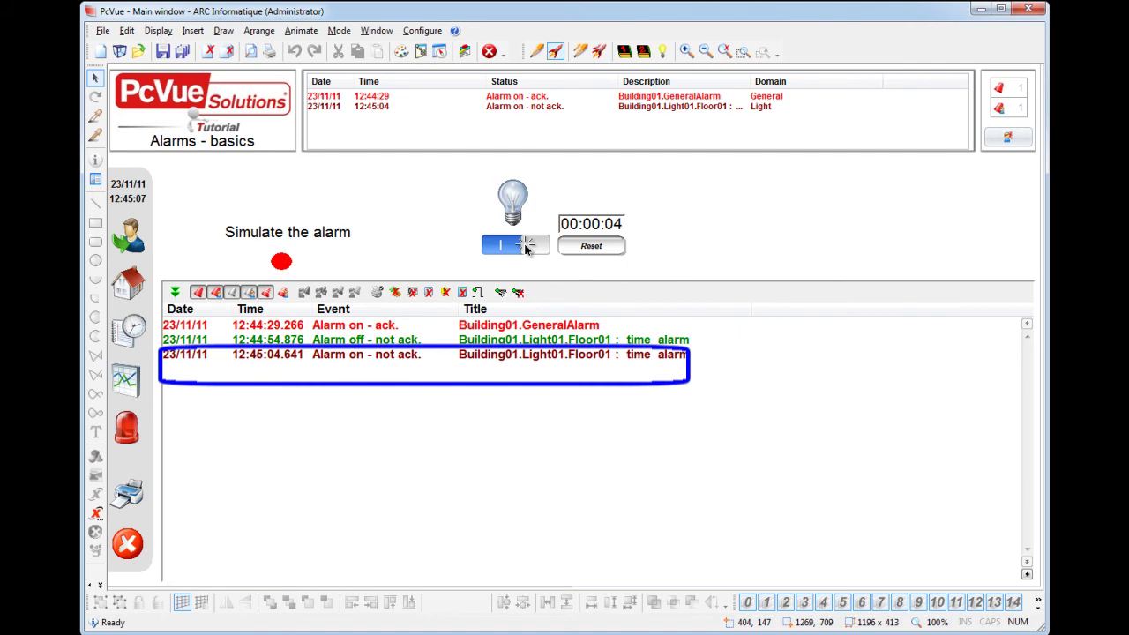
left_click(581, 247)
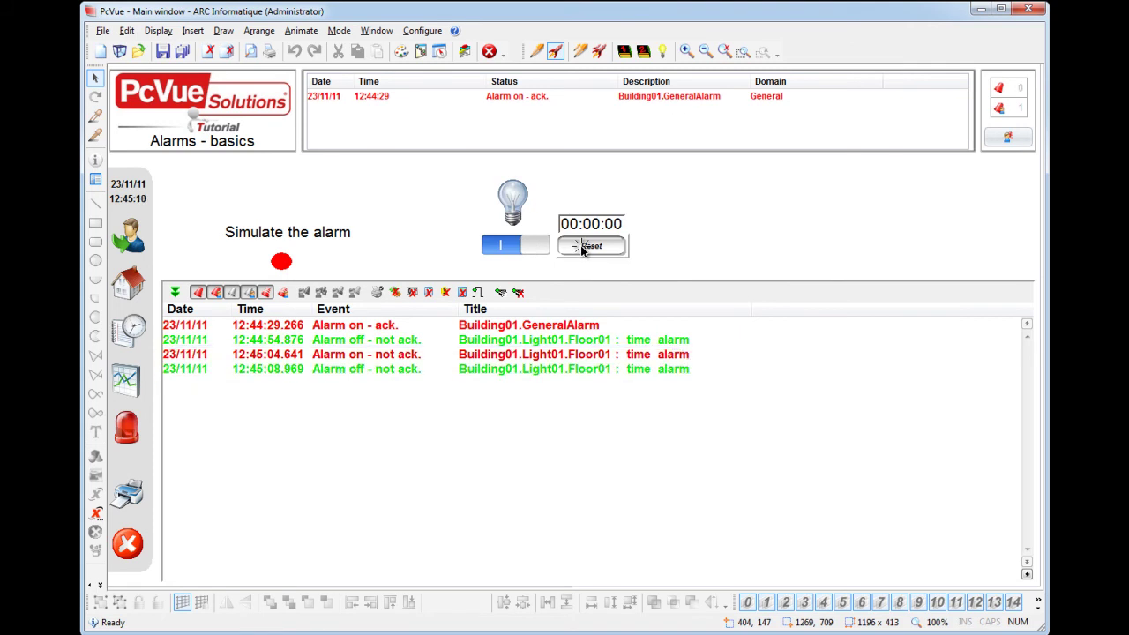
right_click(662, 259)
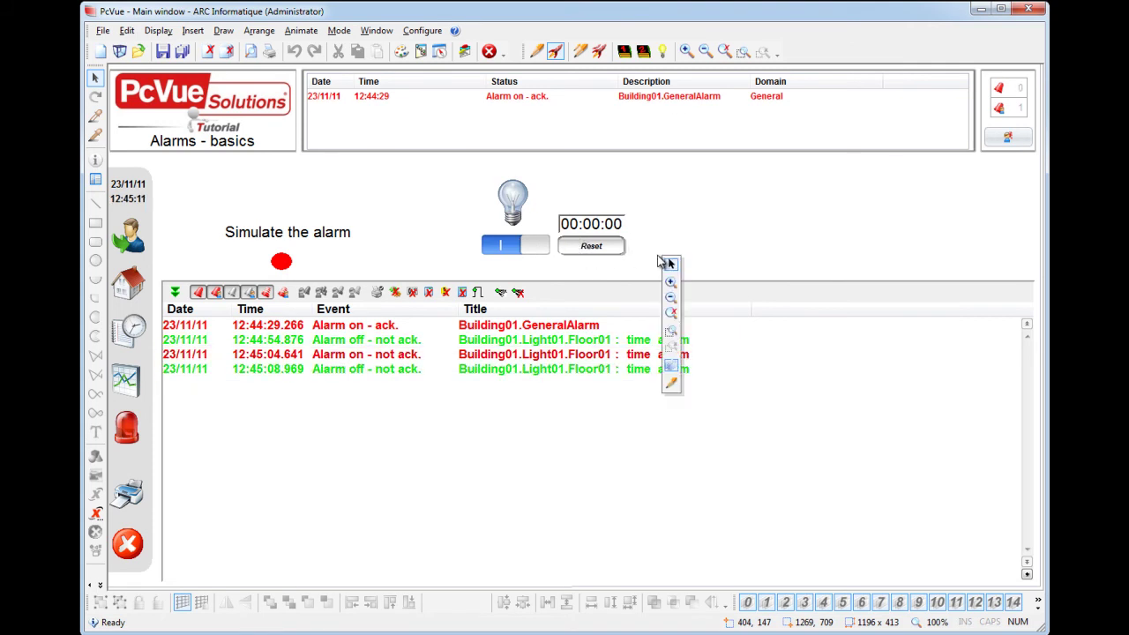
Step: Open the Alarm viewer properties in edit mode and display the line format help topic
left_click(669, 328)
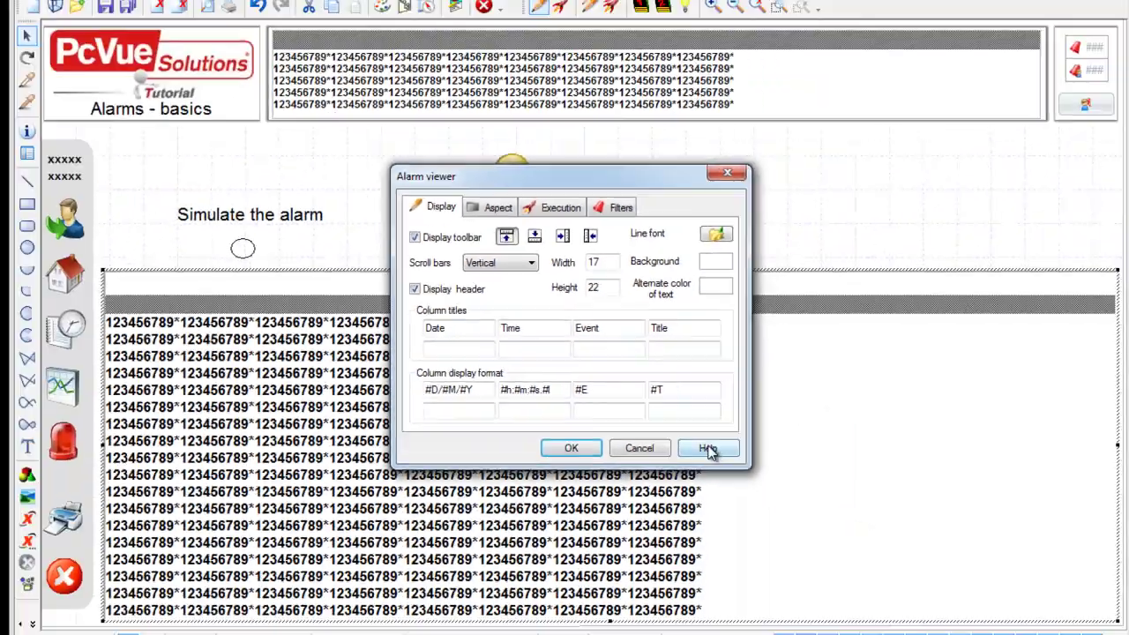
left_click(860, 586)
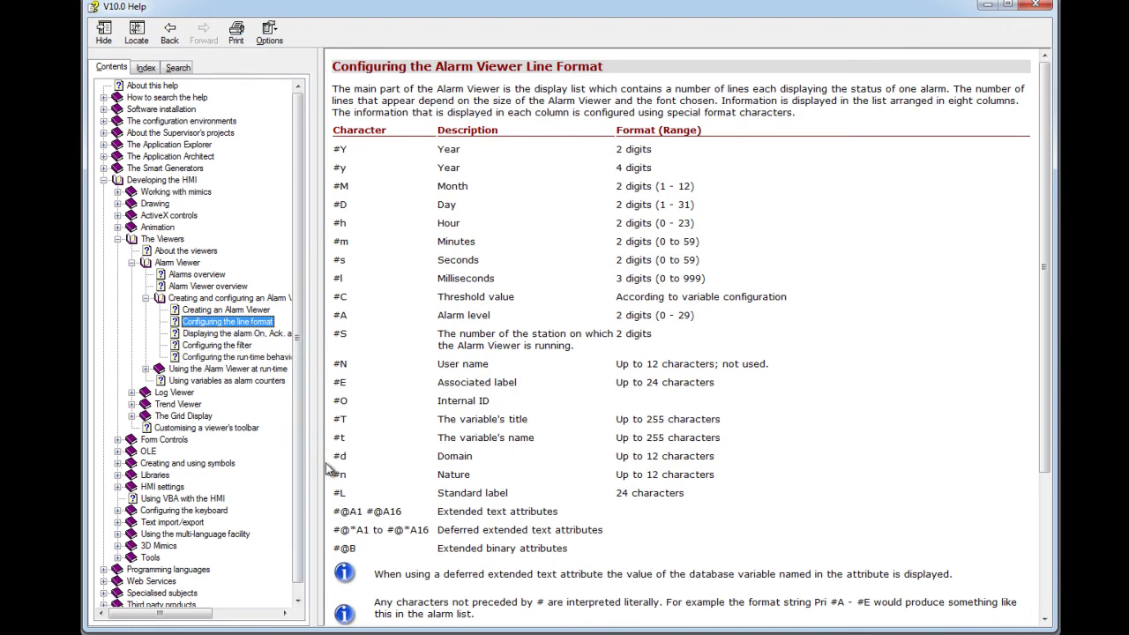
Step: Select the #d Domain entry and its description in the help table
left_click_drag(338, 456, 489, 456)
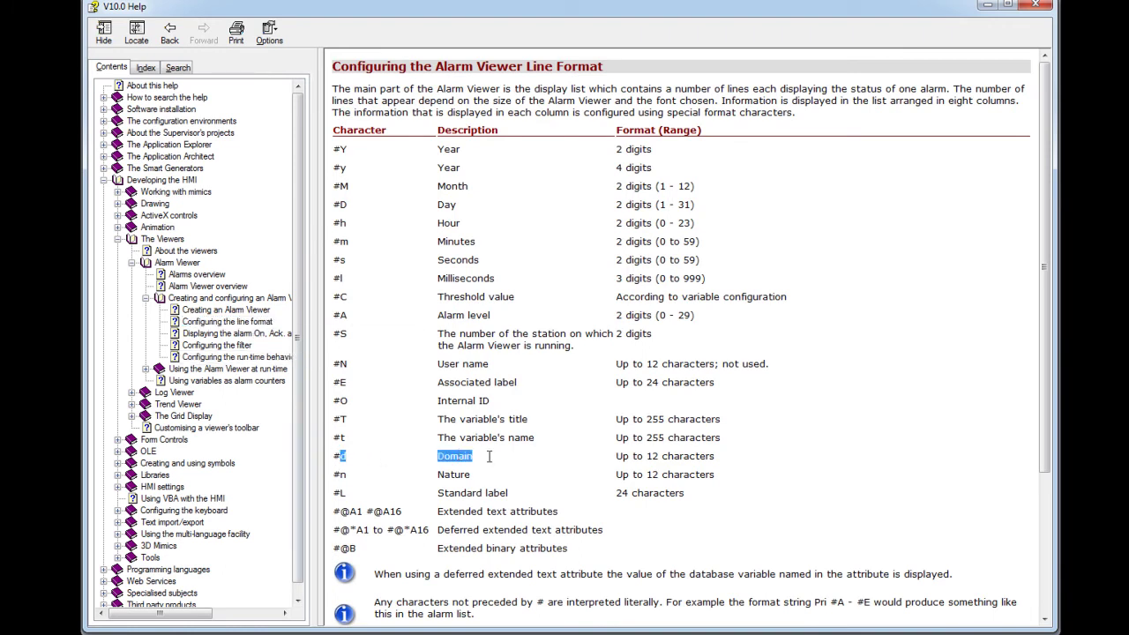
left_click_drag(616, 456, 684, 449)
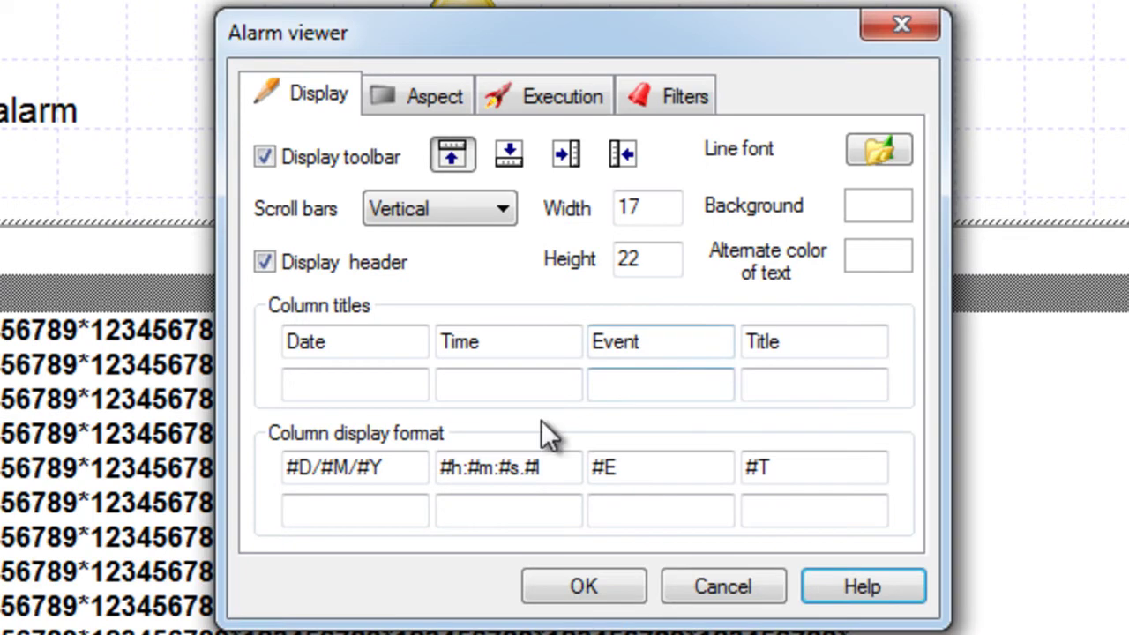
Step: Add a column titled 'Domain' with display format #d to the alarm viewer
left_click(414, 385)
type("Domain")
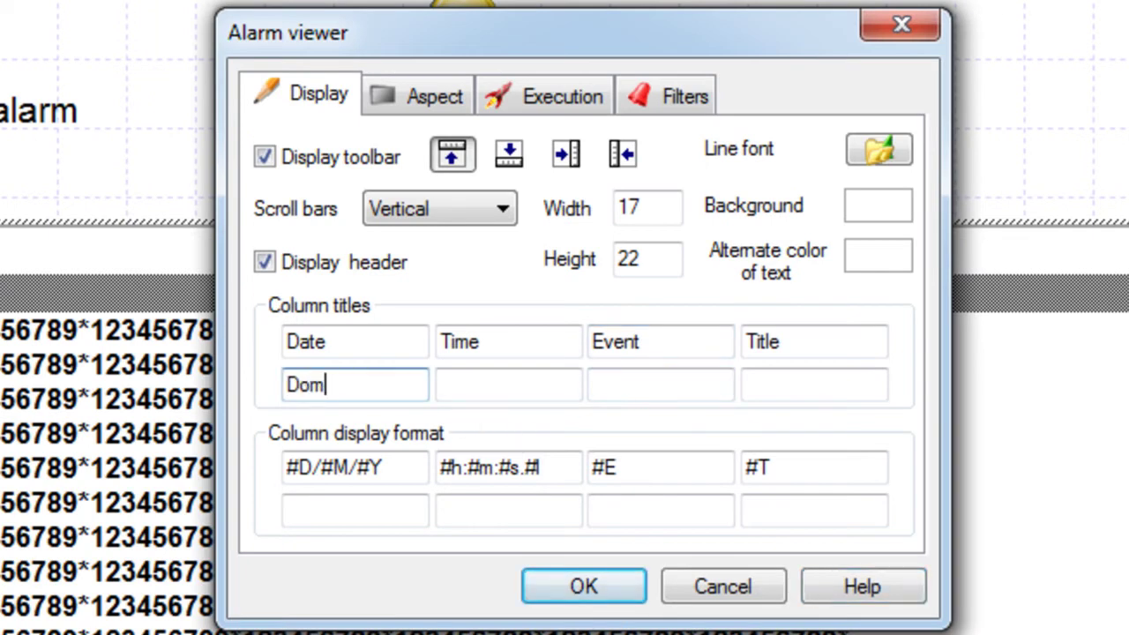
left_click(351, 498)
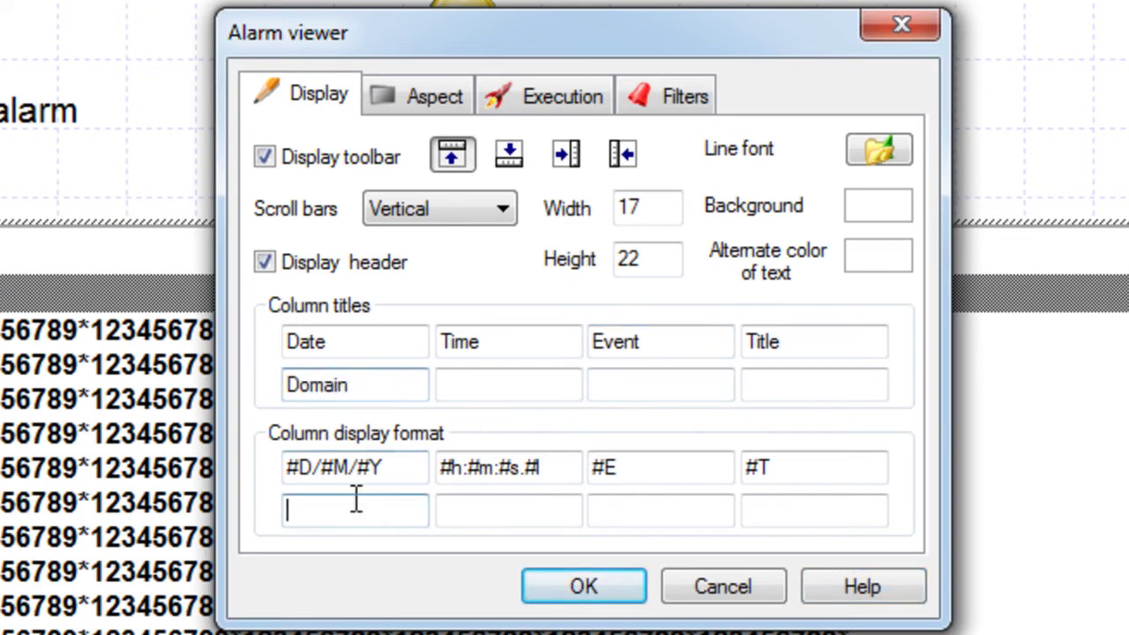
type("#d")
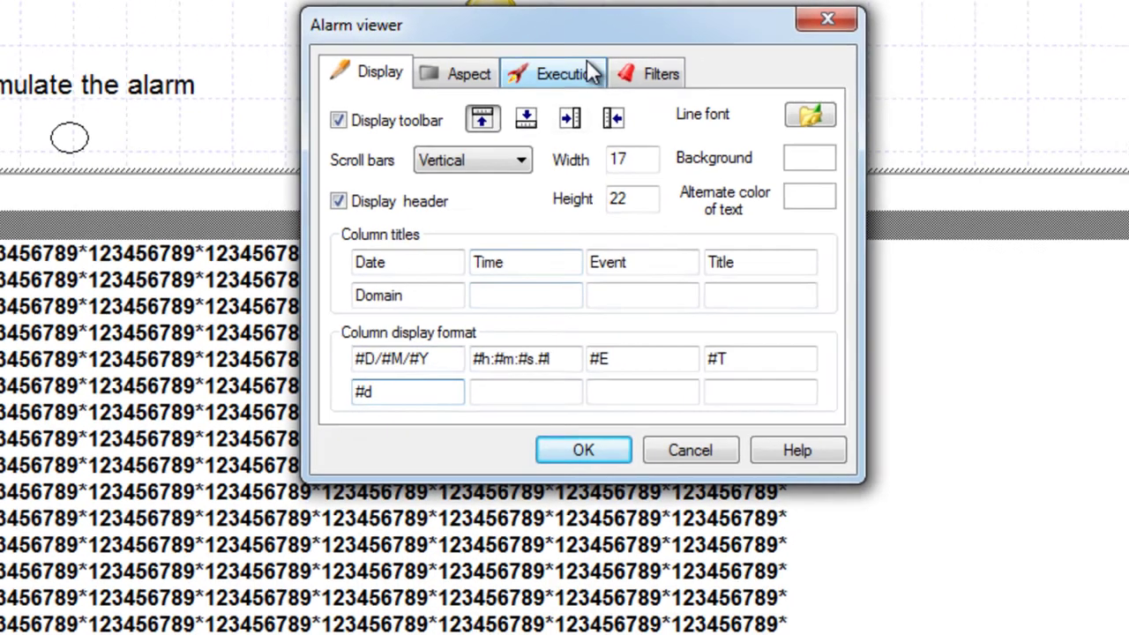
left_click(593, 88)
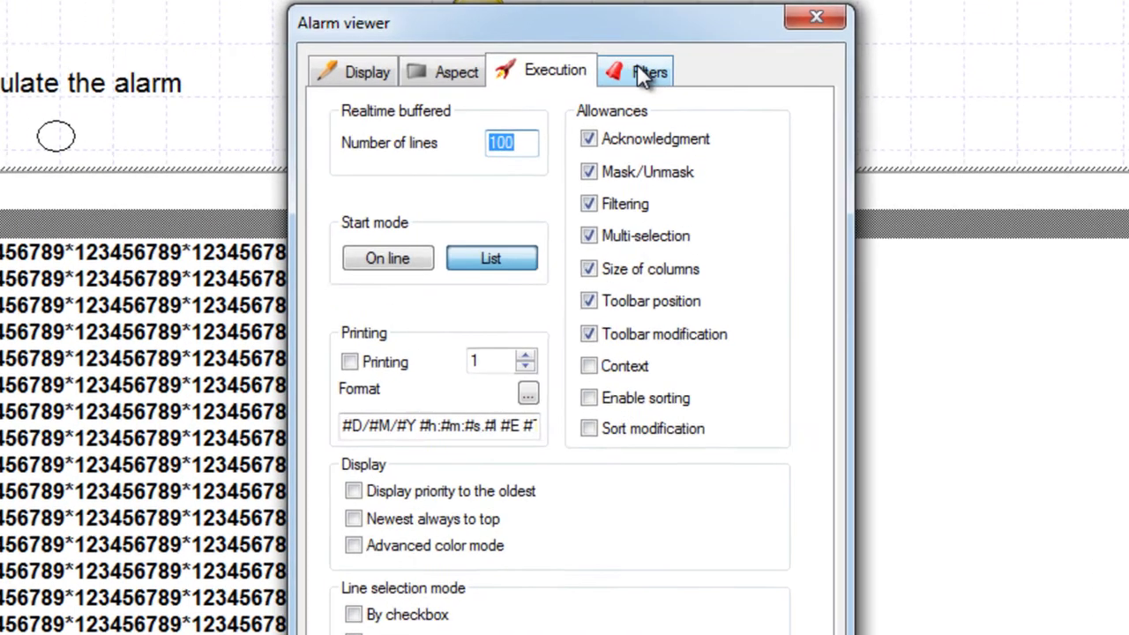
Step: Set the alarm viewer's Domain filter to General and apply the properties
left_click(652, 62)
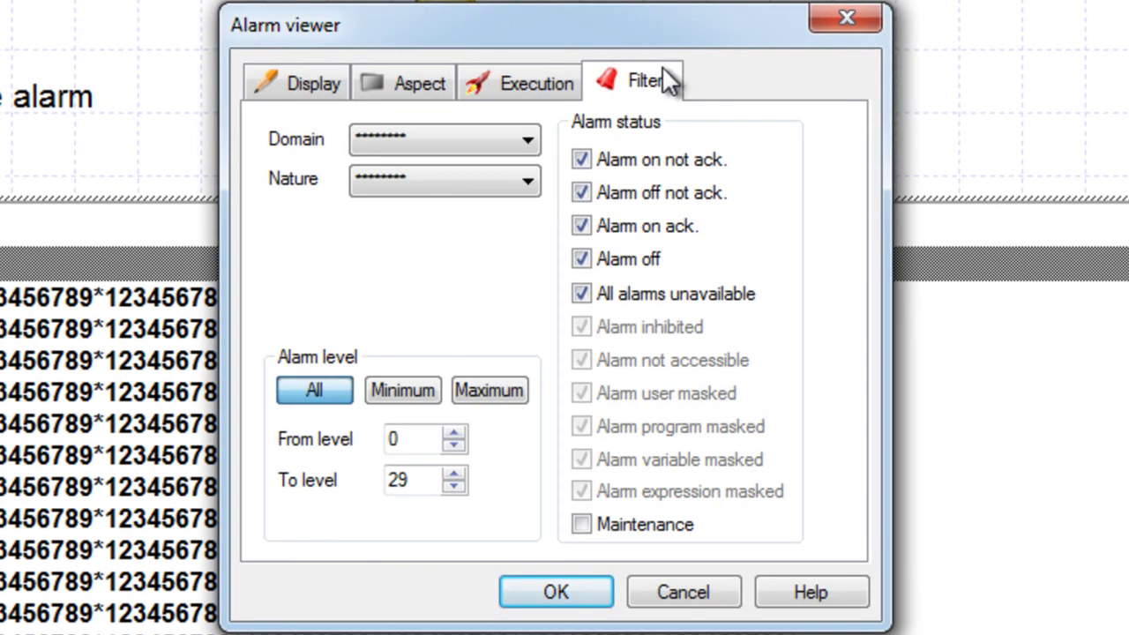
left_click(529, 140)
left_click(514, 190)
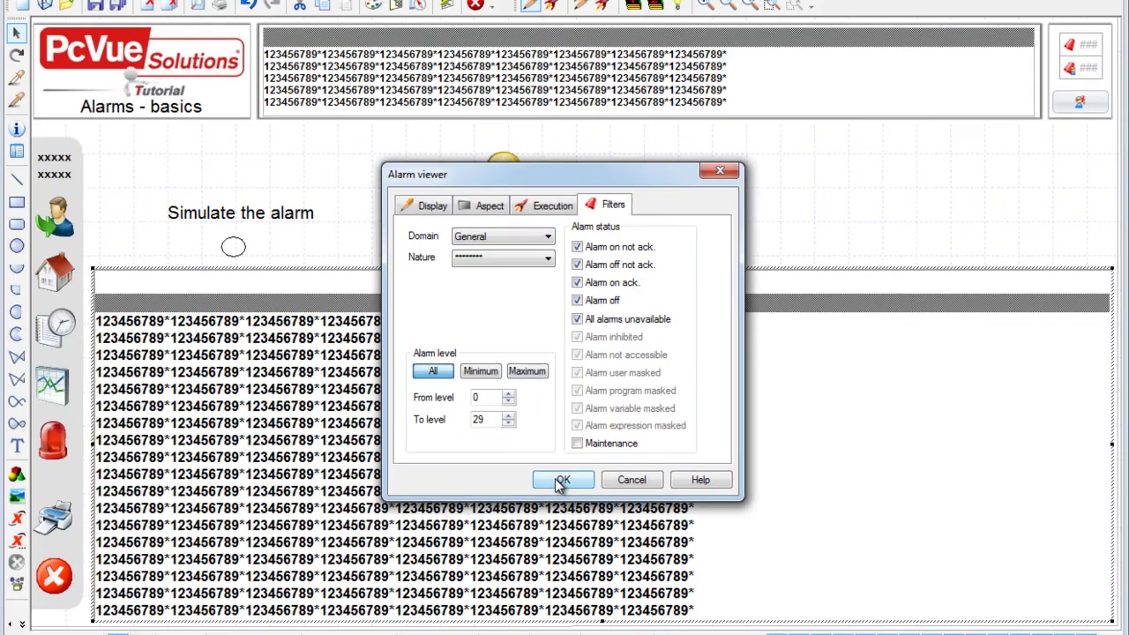
left_click(556, 592)
right_click(666, 189)
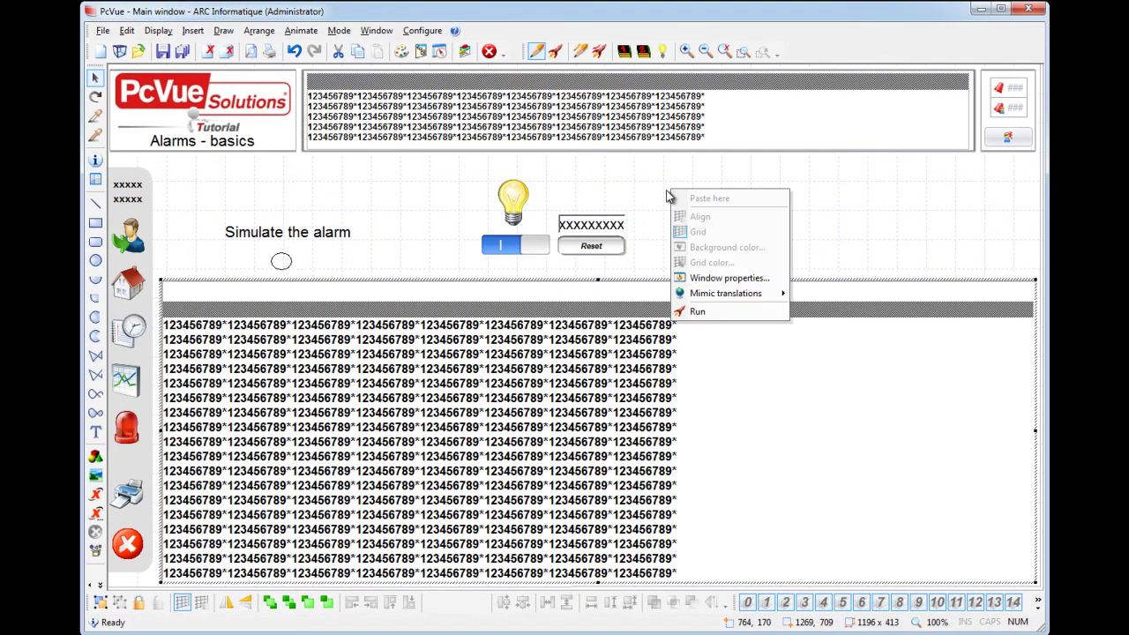
Step: Run the mimic and switch the runtime alarm filter's Domain from General to Light
left_click(703, 310)
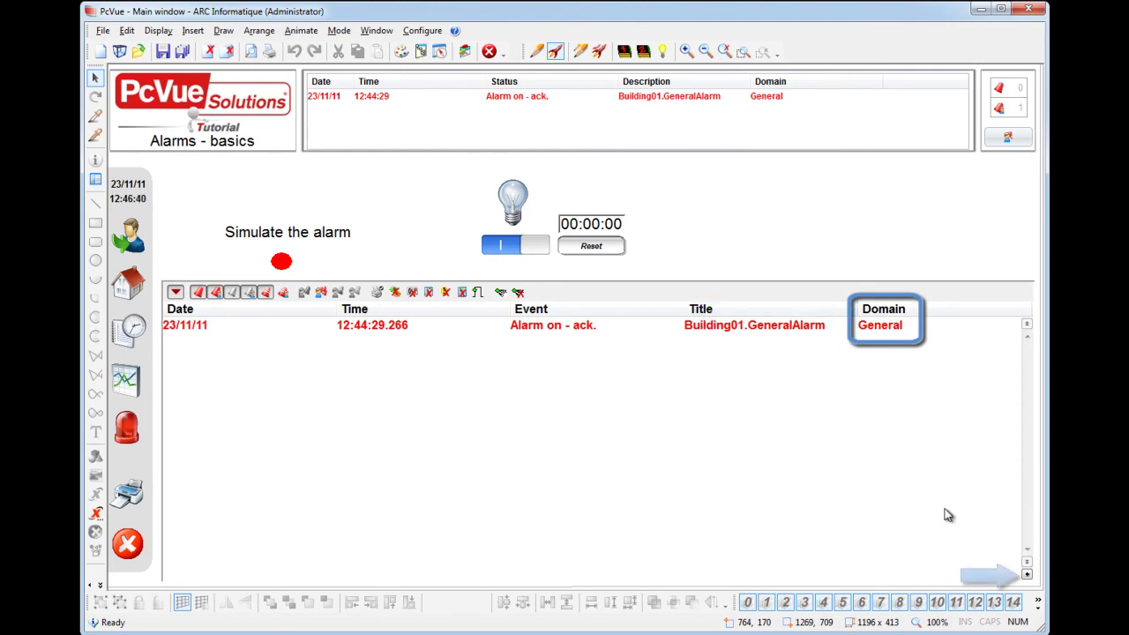
left_click(1027, 575)
left_click(568, 259)
left_click(565, 287)
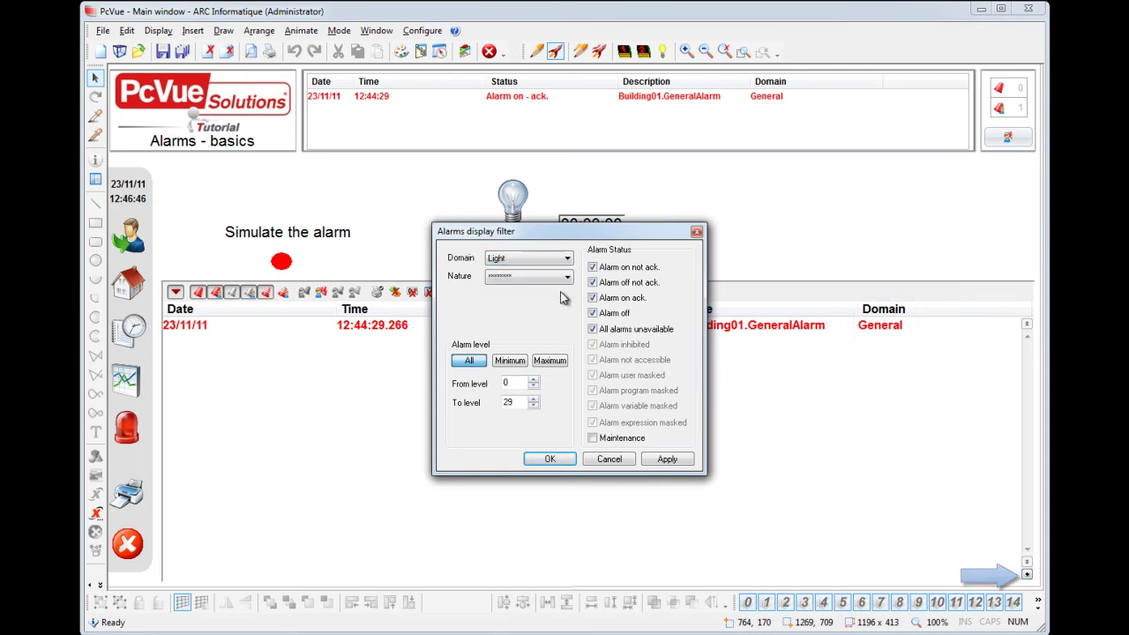
left_click(551, 459)
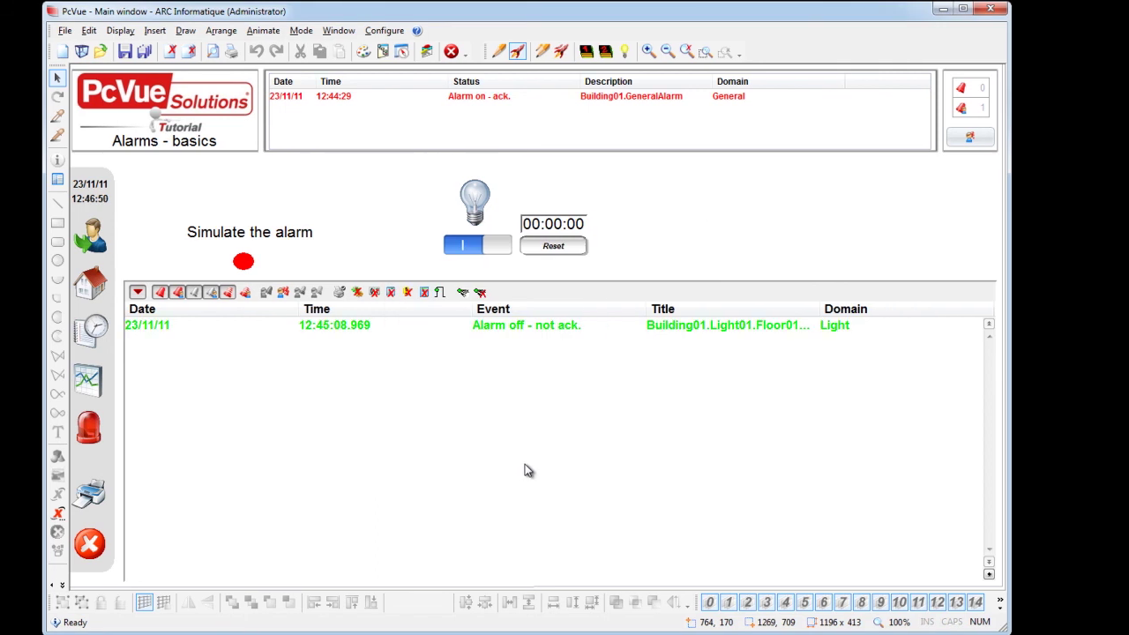